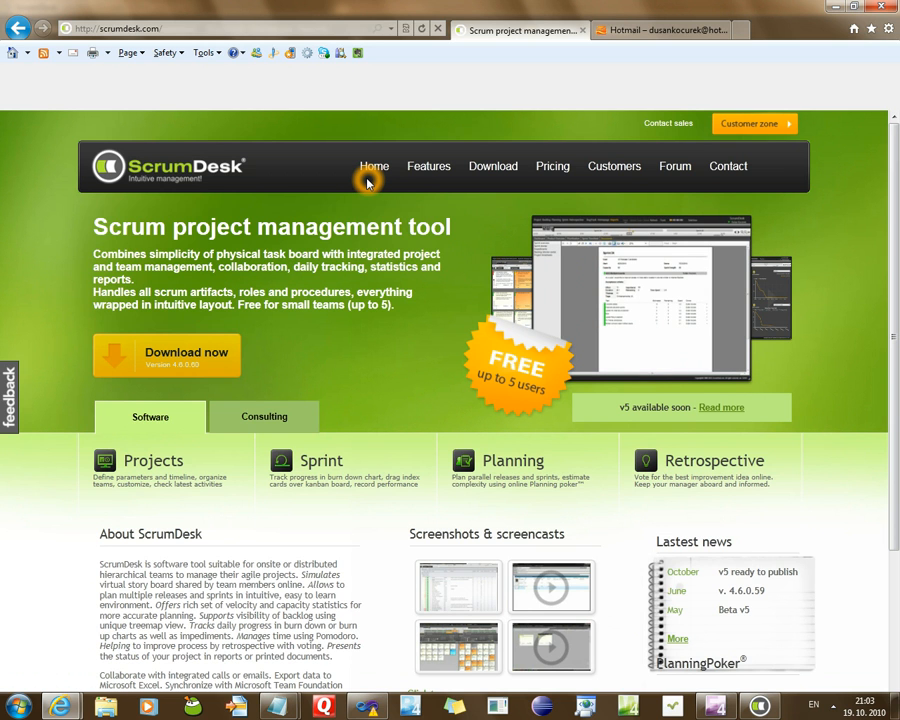
Go to the scrumdesk.com Download page with the Try, Use and Buy options
{"action": "left_click", "coordinate": [265, 26]}
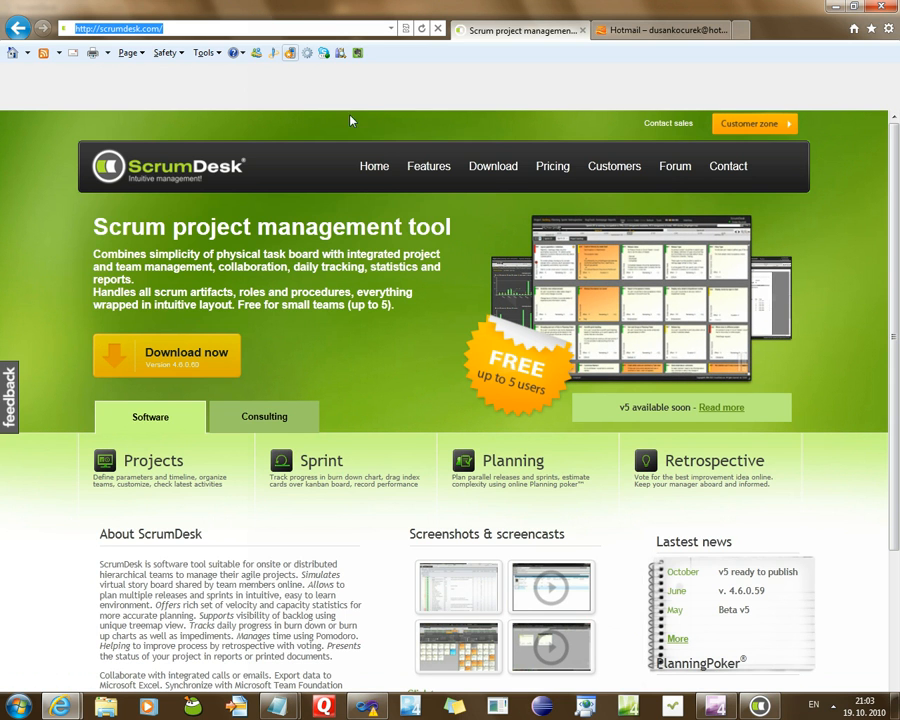
{"action": "left_click", "coordinate": [495, 168]}
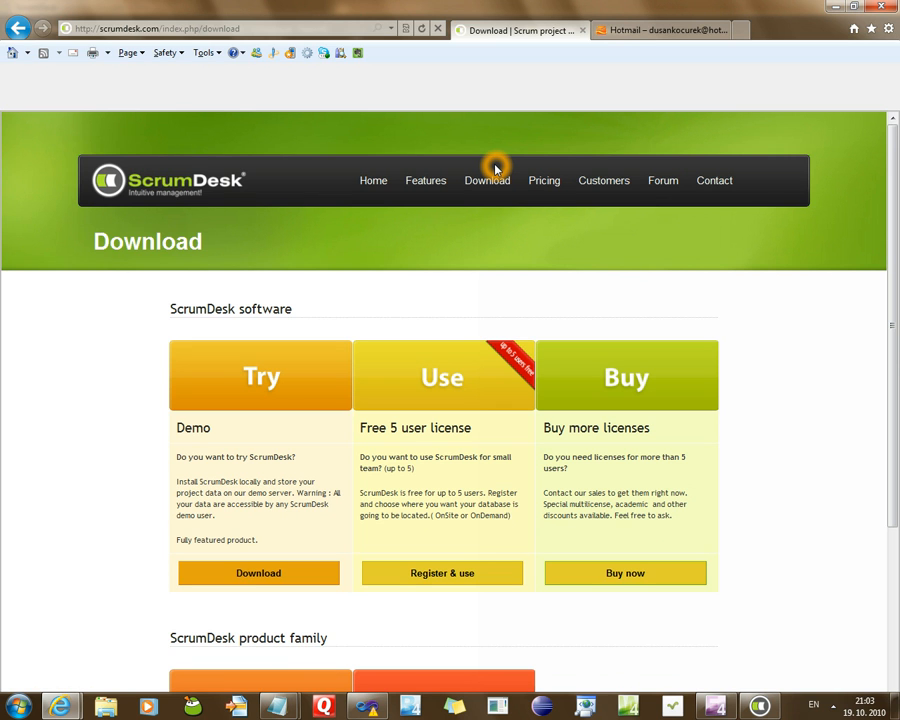
Start the free 5-user registration: enter your first name, last name, e-mail and company ScrumDeskChannel
{"action": "left_click", "coordinate": [459, 578]}
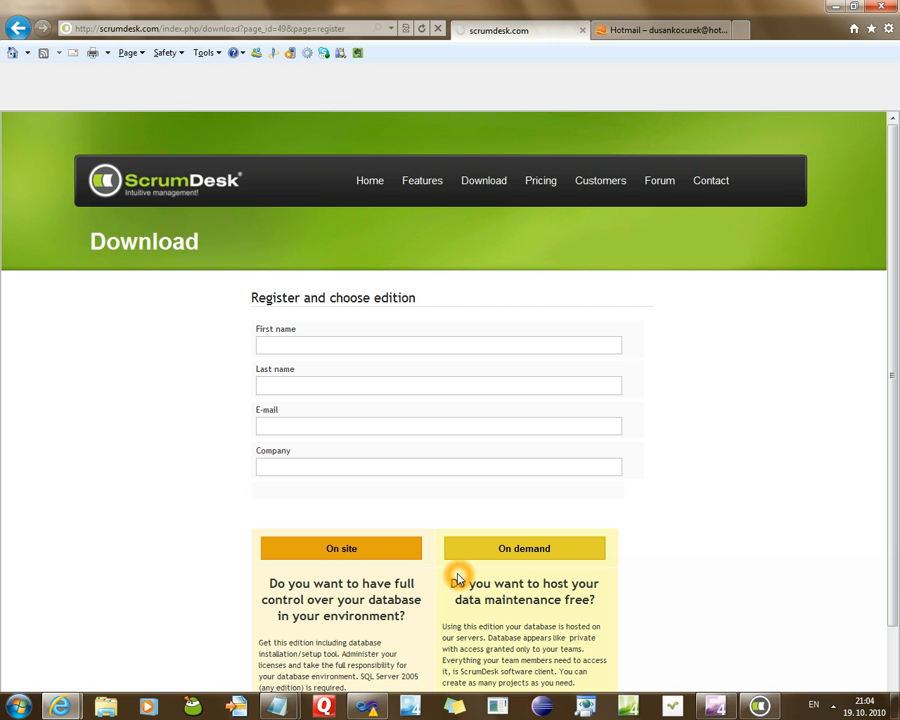
{"action": "left_click", "coordinate": [372, 340]}
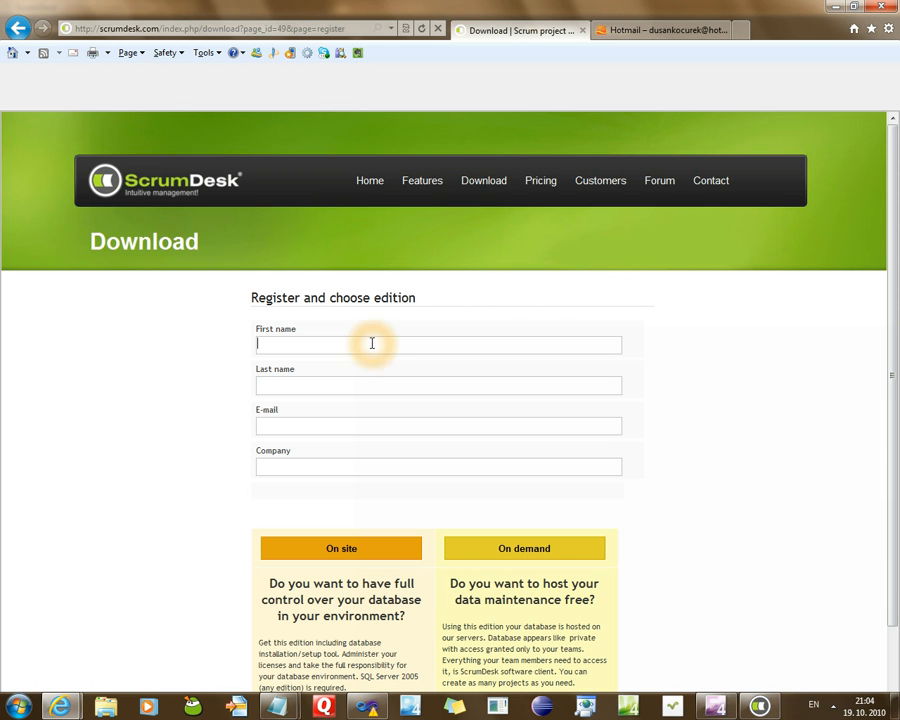
{"action": "key", "text": "Tab"}
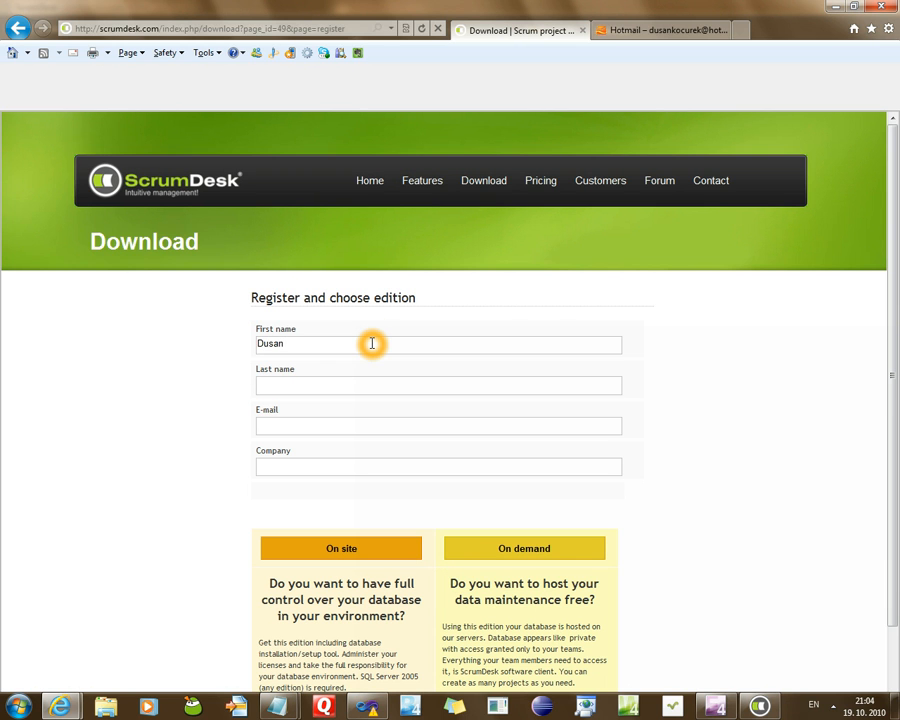
{"action": "key", "text": "Tab"}
{"action": "type", "text": "dusan"}
{"action": "key", "text": "Down"}
{"action": "key", "text": "Down"}
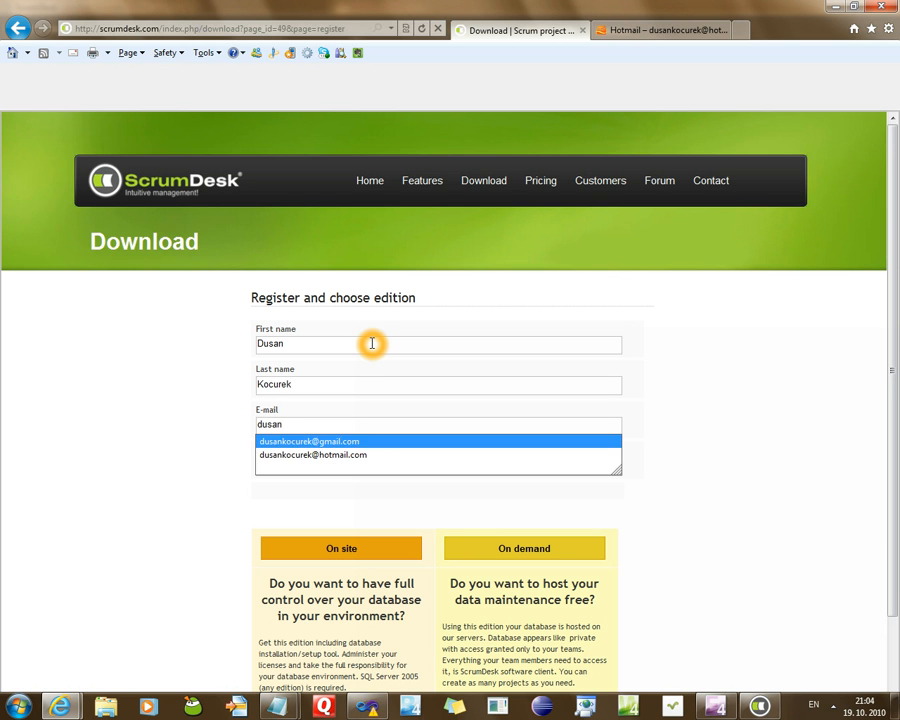
{"action": "key", "text": "Return"}
{"action": "key", "text": "Tab"}
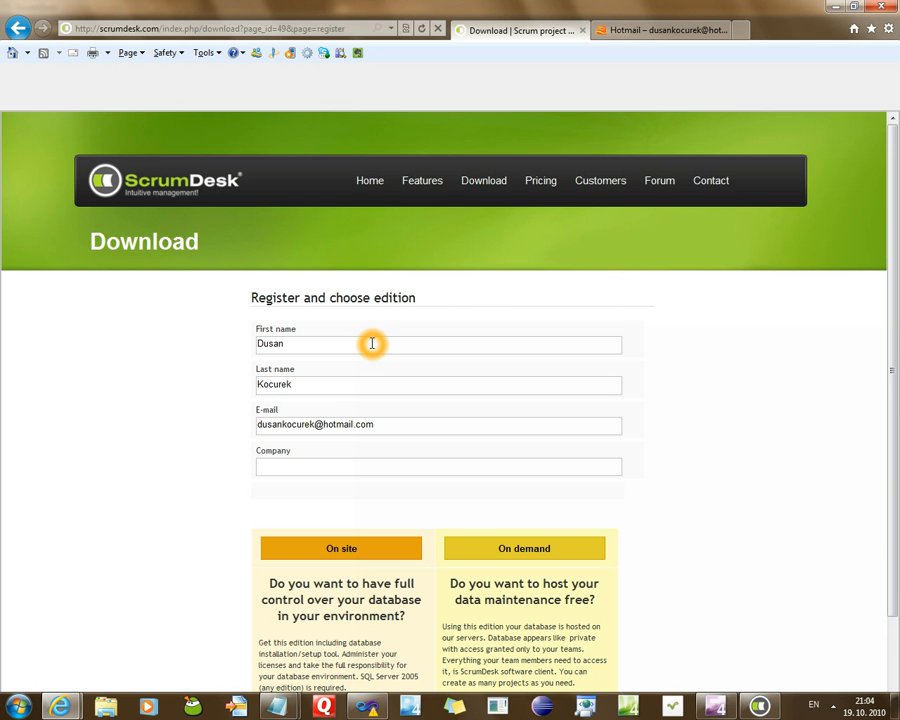
{"action": "type", "text": "ScrumDeskChannel"}
Choose the On demand hosted edition and submit the registration
{"action": "scroll", "coordinate": [595, 480], "scroll_direction": "down", "scroll_amount": 3}
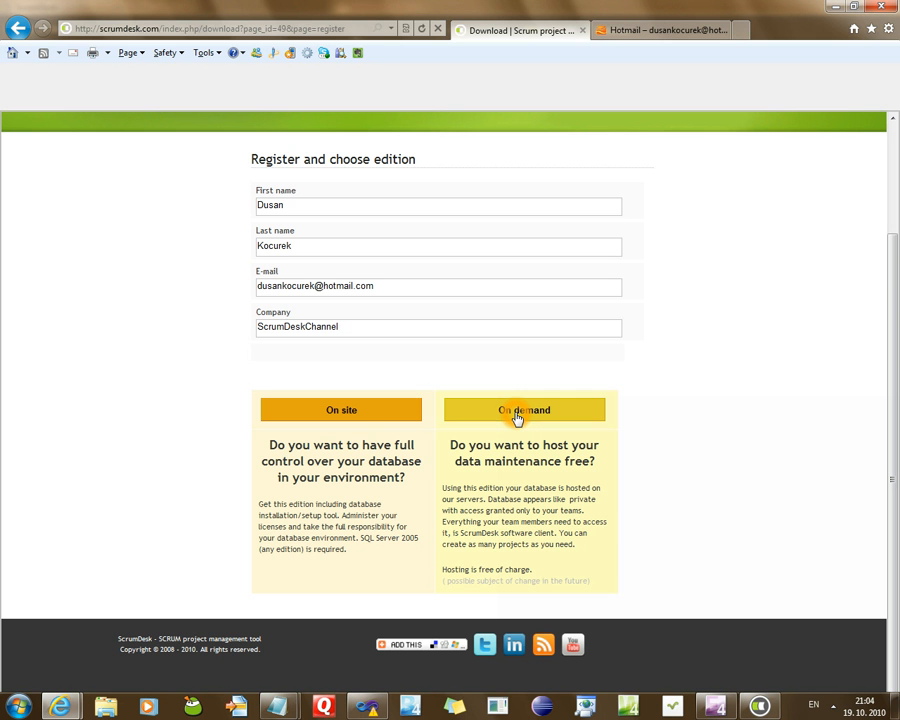
{"action": "left_click", "coordinate": [346, 411]}
{"action": "left_click", "coordinate": [344, 548]}
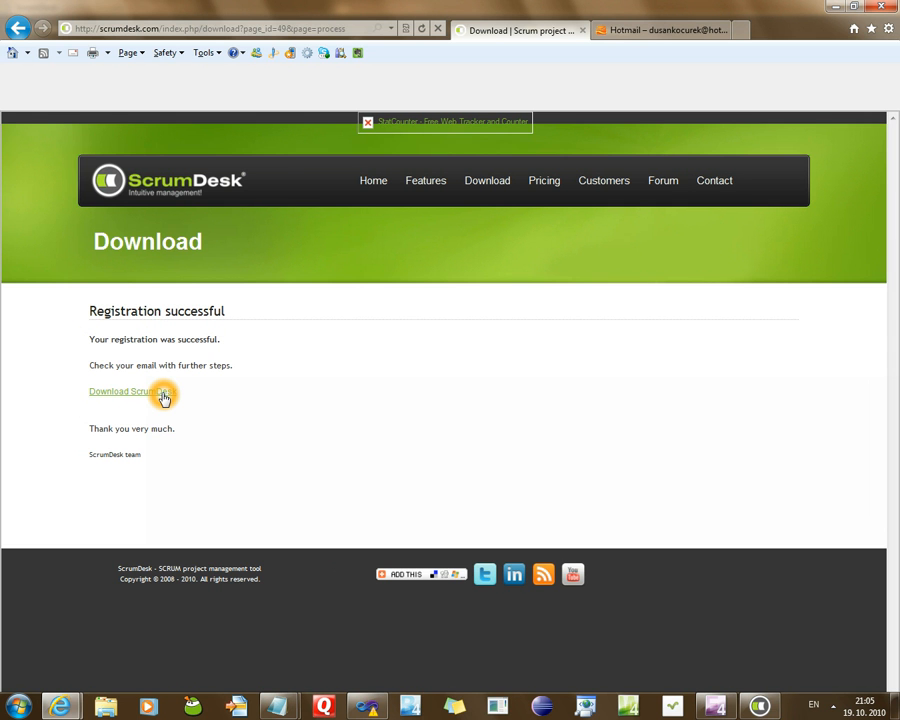
Open the ScrumDesk registration e-mail in Hotmail and read its database installation steps
{"action": "left_click", "coordinate": [629, 38]}
{"action": "left_click_drag", "start_coordinate": [772, 308], "coordinate": [772, 228]}
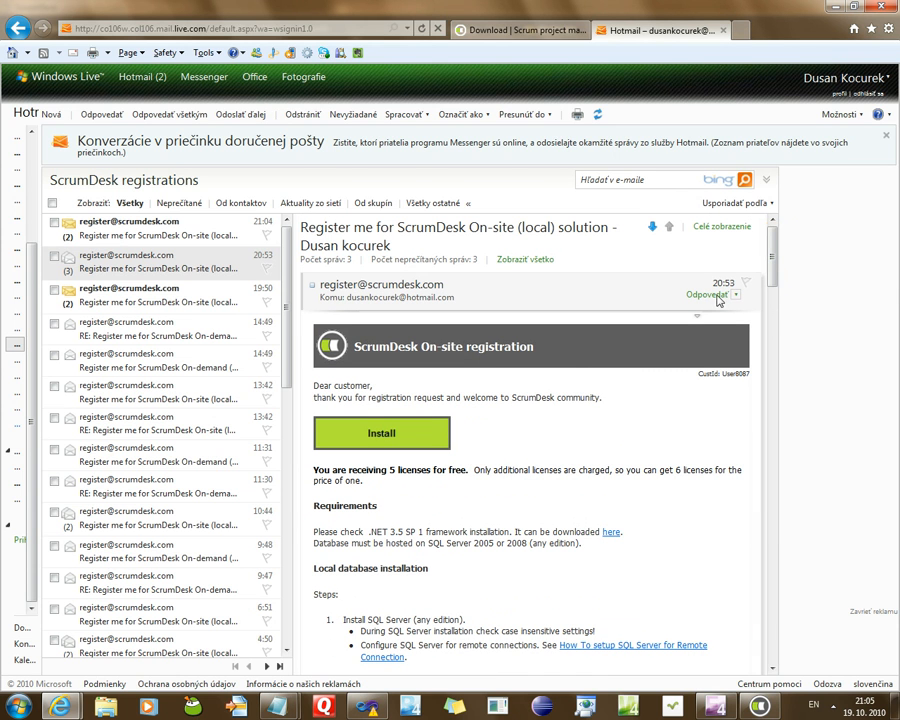
{"action": "left_click", "coordinate": [558, 374]}
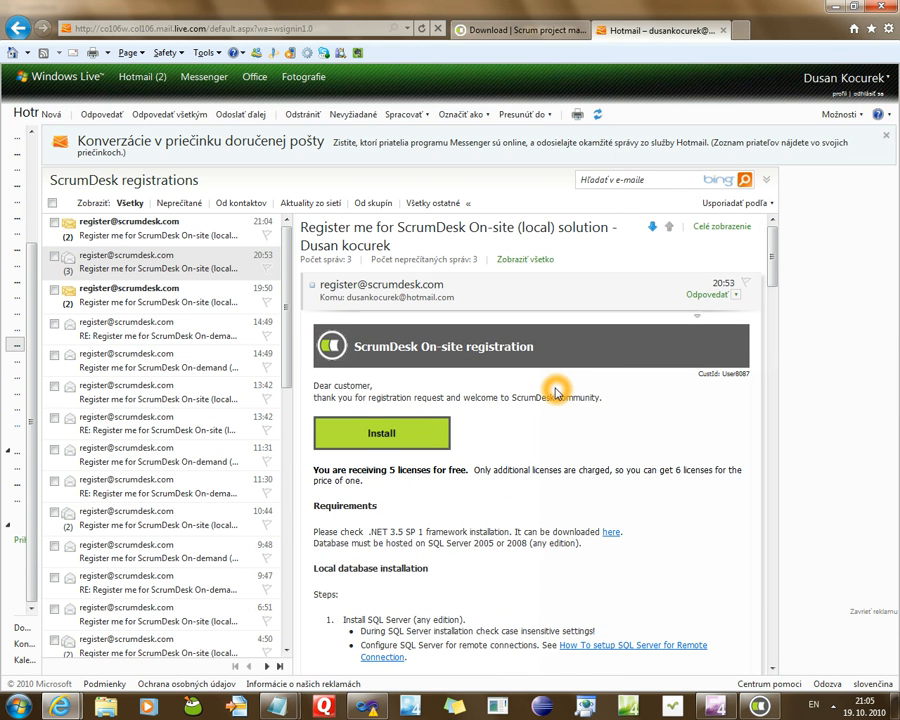
{"action": "scroll", "coordinate": [556, 388], "scroll_direction": "down", "scroll_amount": 2}
{"action": "scroll", "coordinate": [558, 400], "scroll_direction": "down", "scroll_amount": 5}
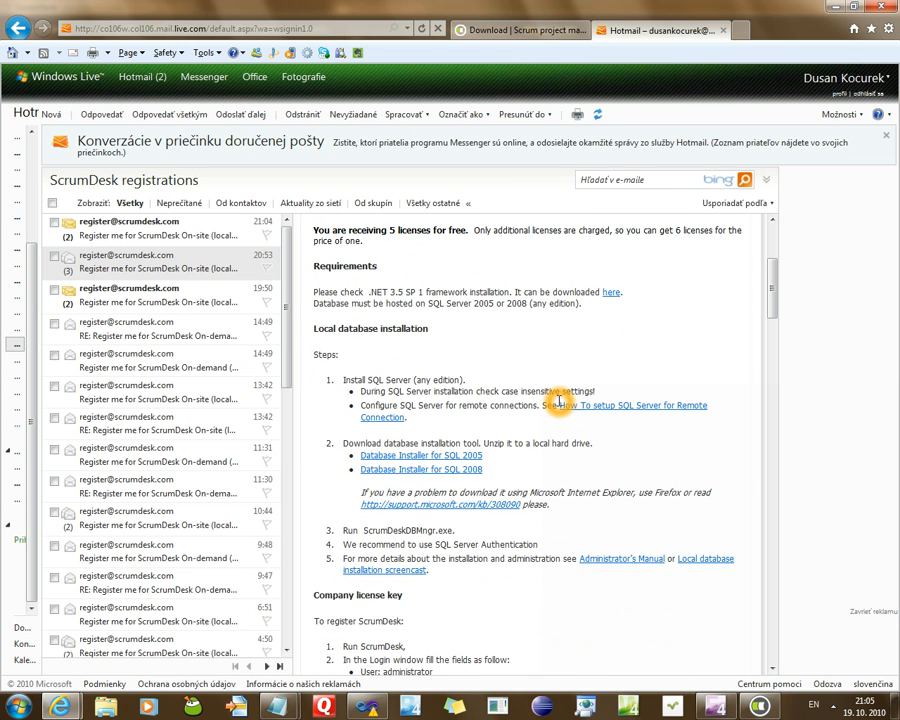
{"action": "left_click_drag", "start_coordinate": [466, 380], "coordinate": [352, 386]}
{"action": "left_click_drag", "start_coordinate": [496, 469], "coordinate": [360, 452]}
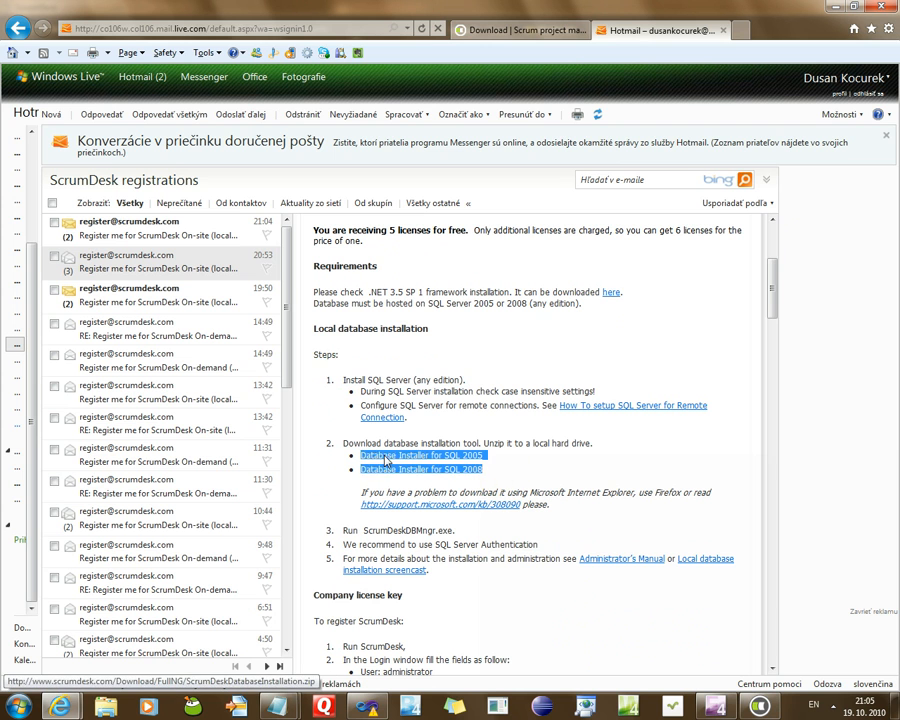
{"action": "left_click", "coordinate": [562, 453]}
{"action": "scroll", "coordinate": [562, 450], "scroll_direction": "down", "scroll_amount": 3}
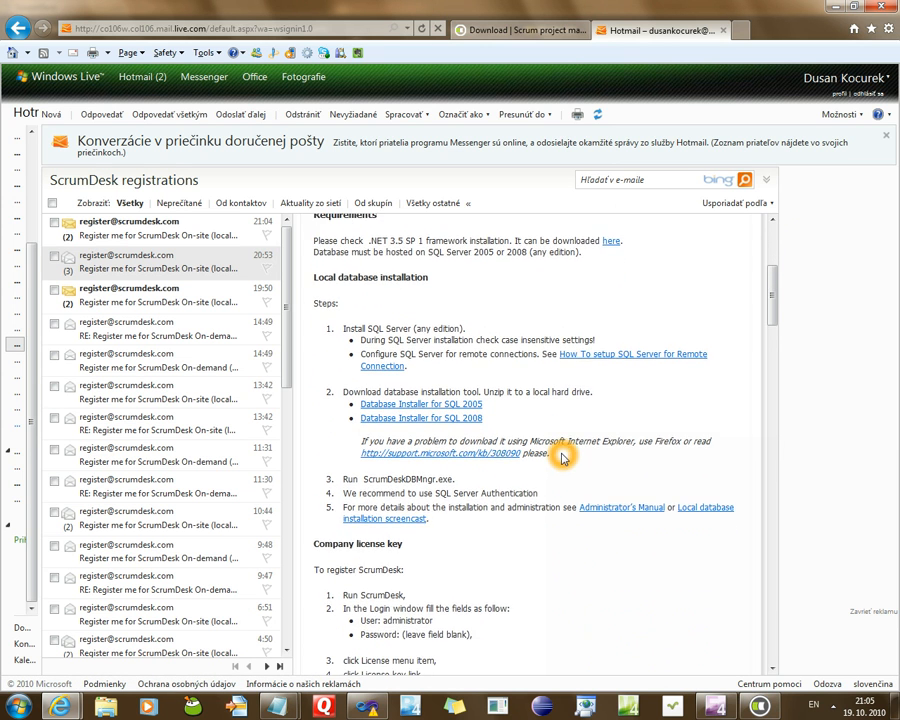
{"action": "scroll", "coordinate": [562, 457], "scroll_direction": "down", "scroll_amount": 2}
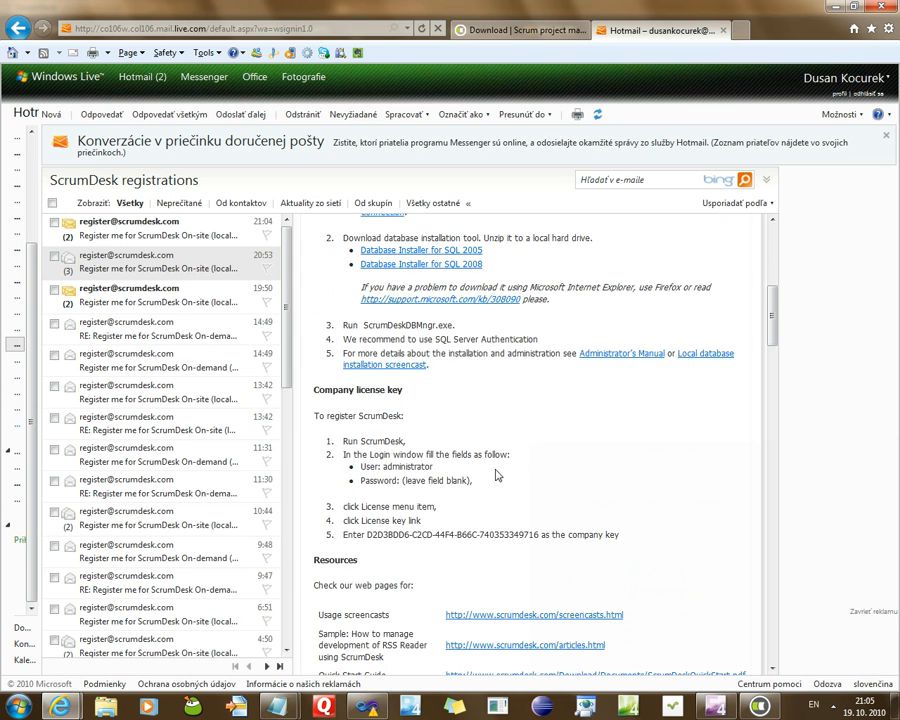
Highlight the whole company license key in the e-mail
{"action": "left_click", "coordinate": [333, 397]}
{"action": "left_click", "coordinate": [347, 397]}
{"action": "left_click", "coordinate": [391, 395]}
{"action": "left_click", "coordinate": [369, 535]}
{"action": "left_click_drag", "start_coordinate": [369, 535], "coordinate": [527, 540]}
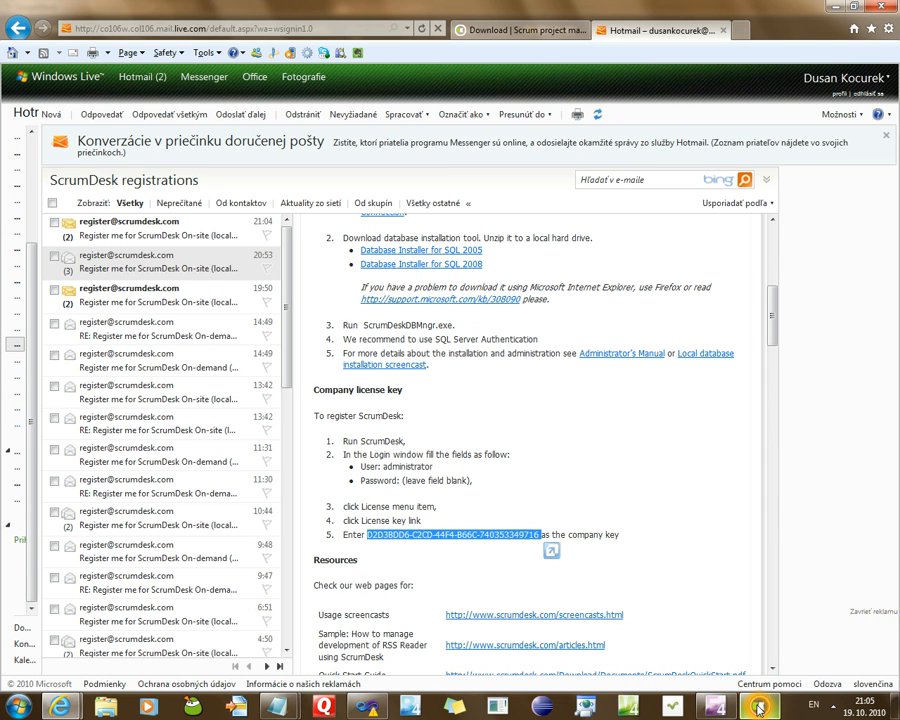
{"action": "mouse_move", "coordinate": [758, 709]}
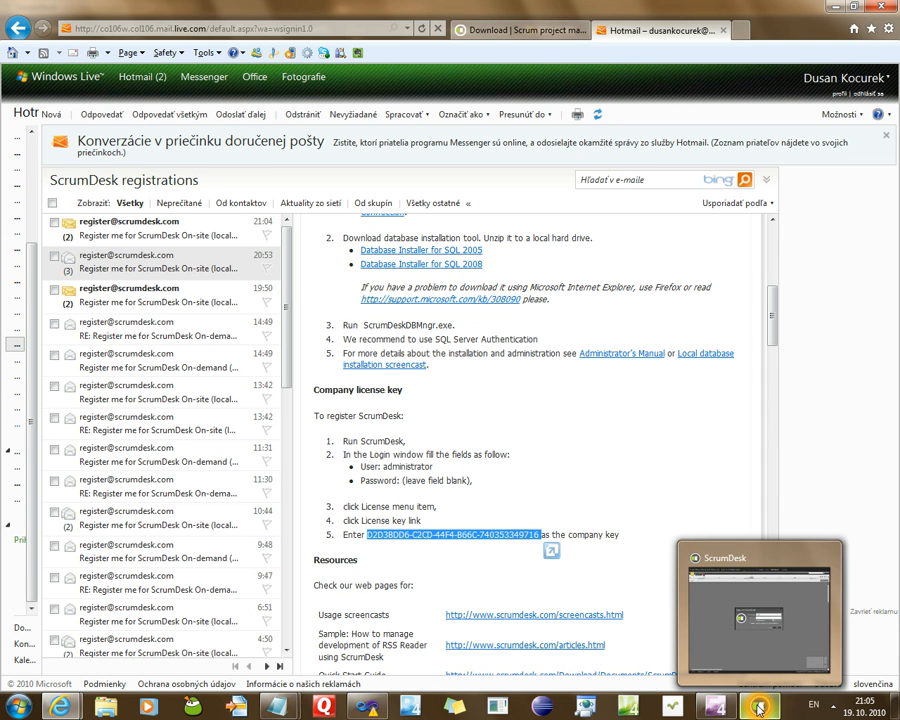
Test the connection to hosting1.scrumdesk.com,61433, database ScrumDeskChannel, then return to the login prompt
{"action": "left_click", "coordinate": [758, 709]}
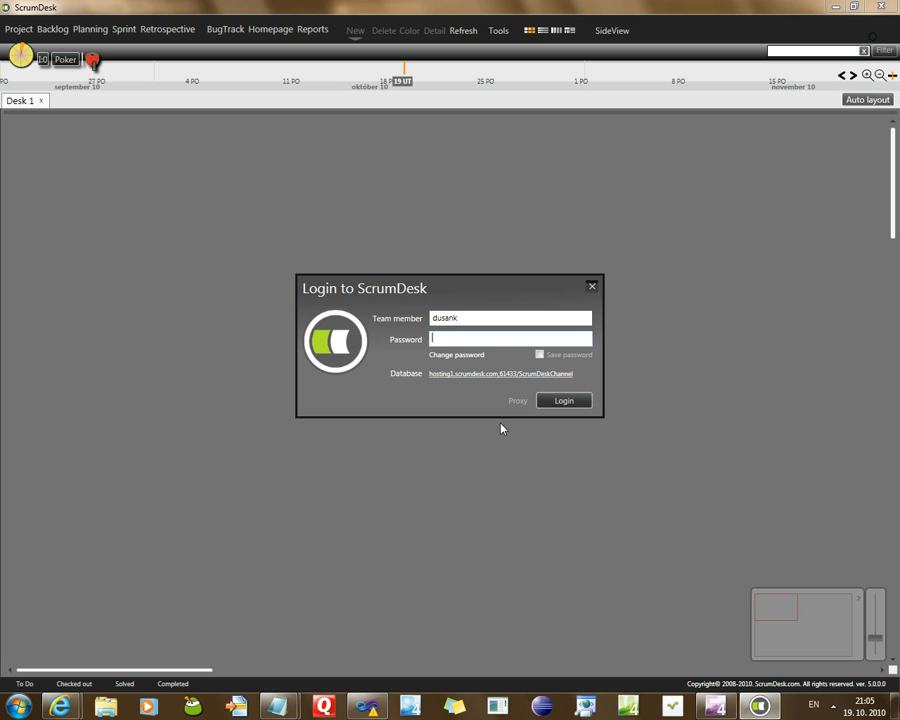
{"action": "left_click", "coordinate": [464, 376]}
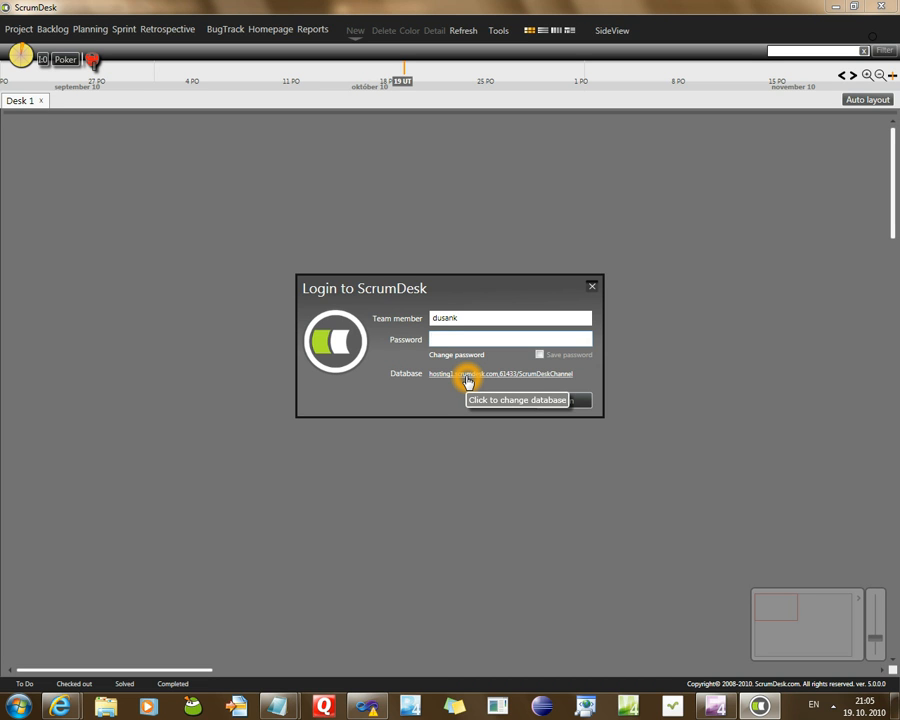
{"action": "left_click", "coordinate": [467, 377]}
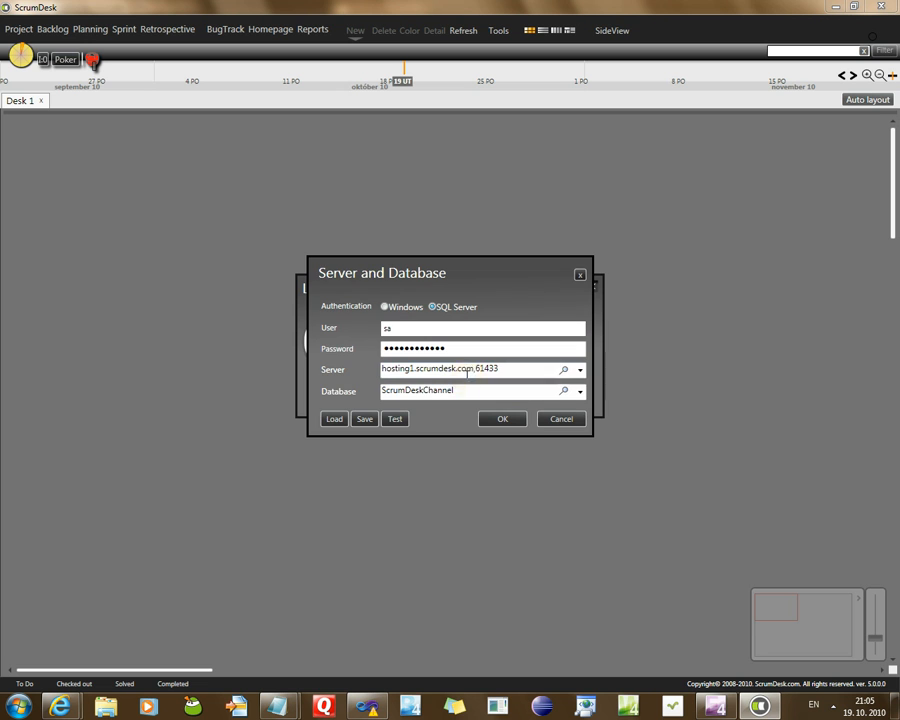
{"action": "left_click", "coordinate": [394, 419]}
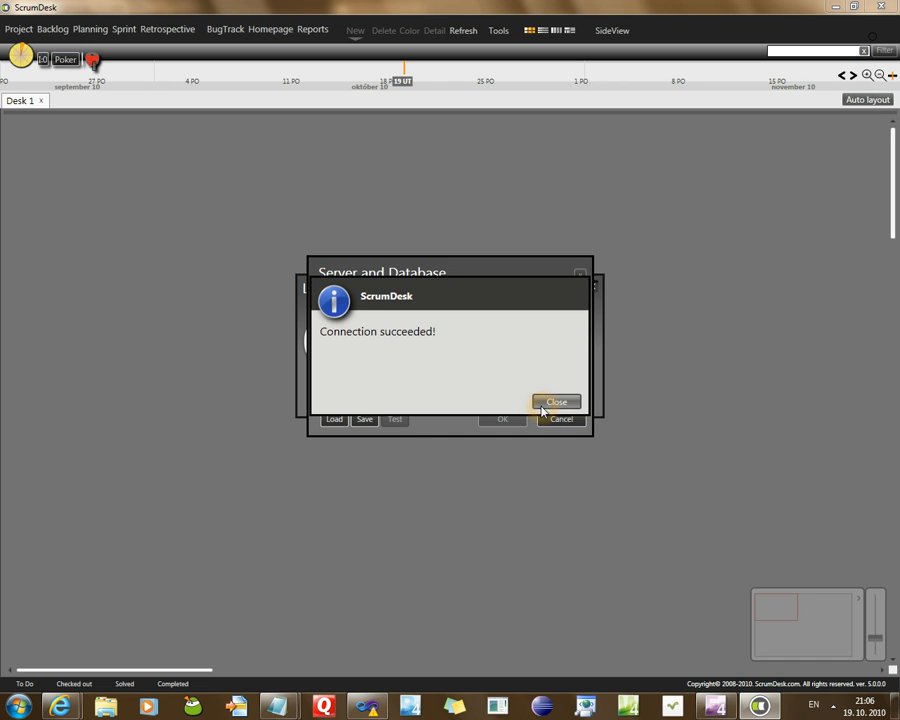
{"action": "left_click", "coordinate": [545, 403]}
{"action": "left_click", "coordinate": [503, 419]}
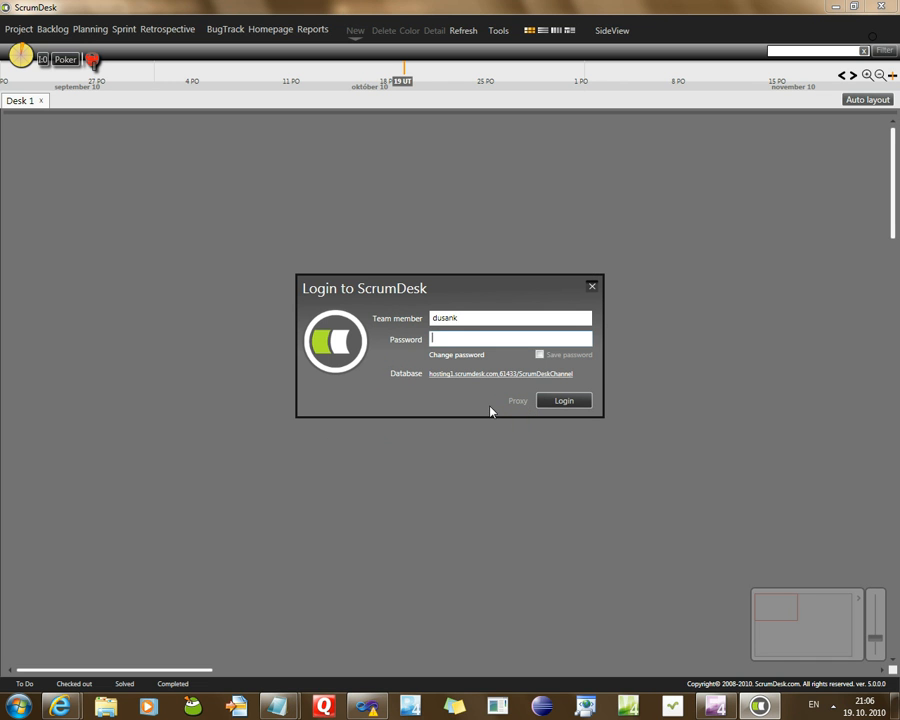
Log into ScrumDesk Administration as administrator
{"action": "double_click", "coordinate": [440, 319]}
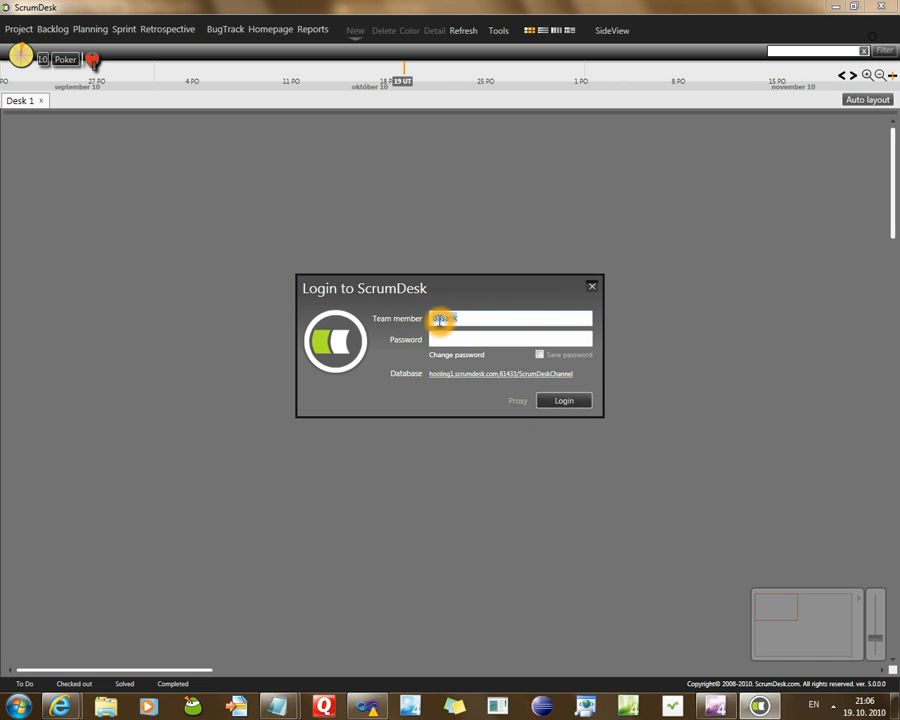
{"action": "type", "text": "administrator"}
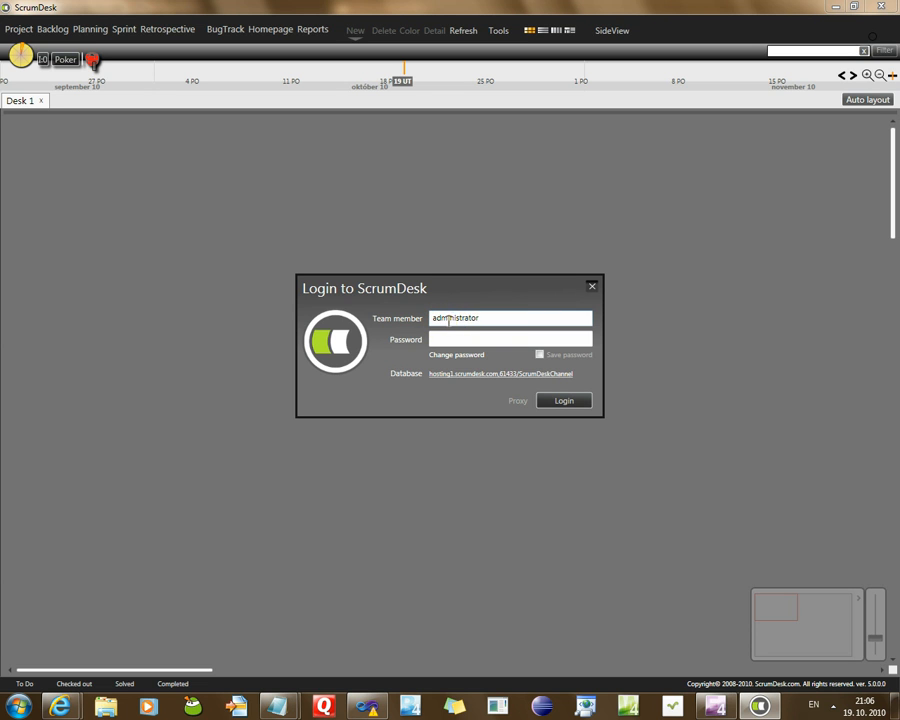
{"action": "left_click", "coordinate": [567, 404]}
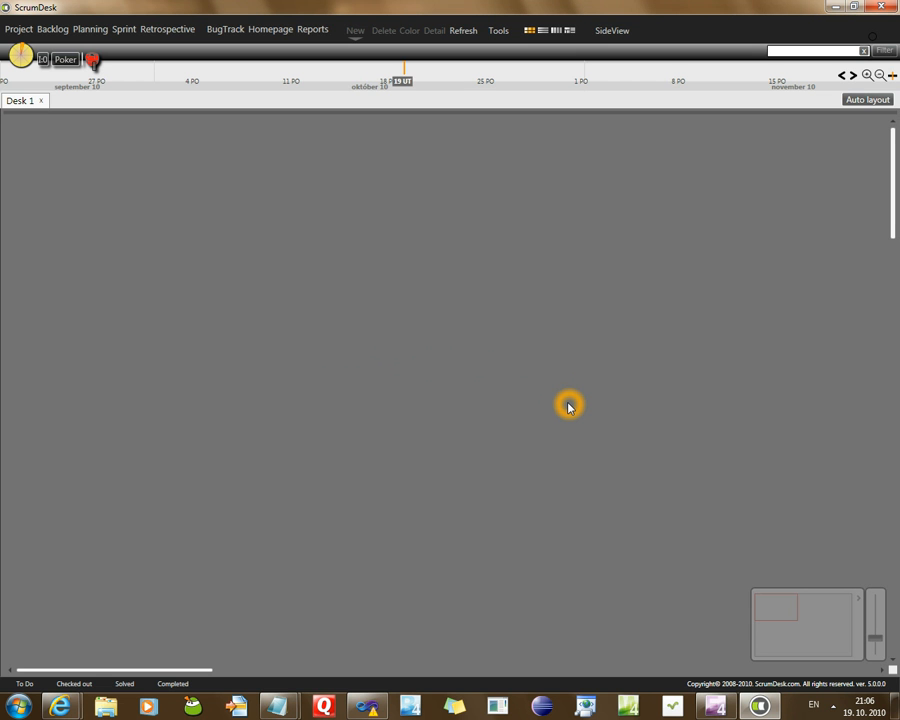
{"action": "key", "text": "alt+Tab"}
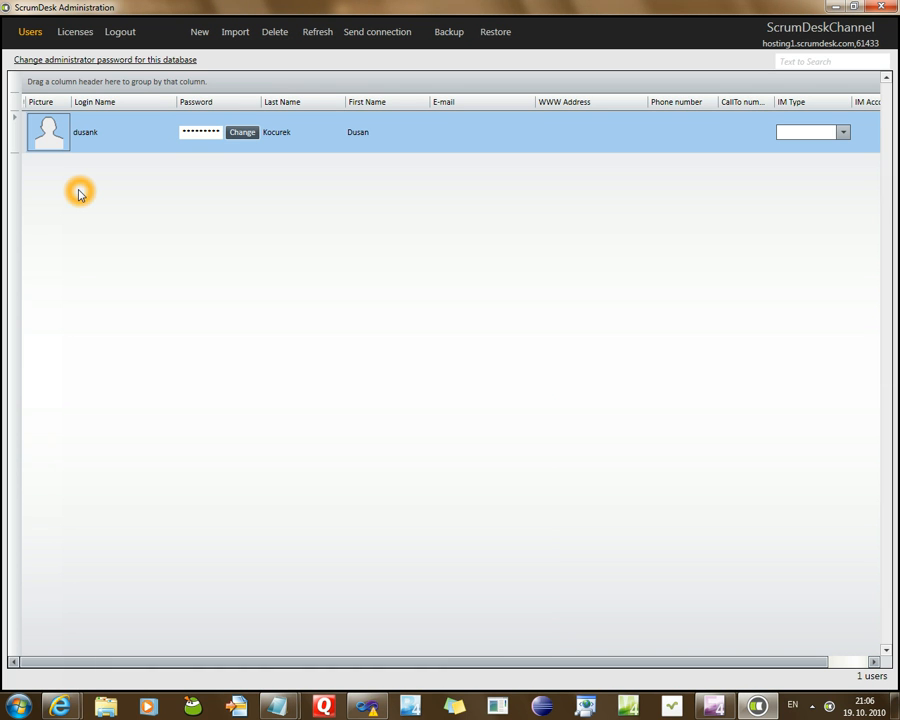
Edit the team member's login name in the Users list, then go to Licenses
{"action": "left_click", "coordinate": [33, 144]}
{"action": "left_click", "coordinate": [104, 135]}
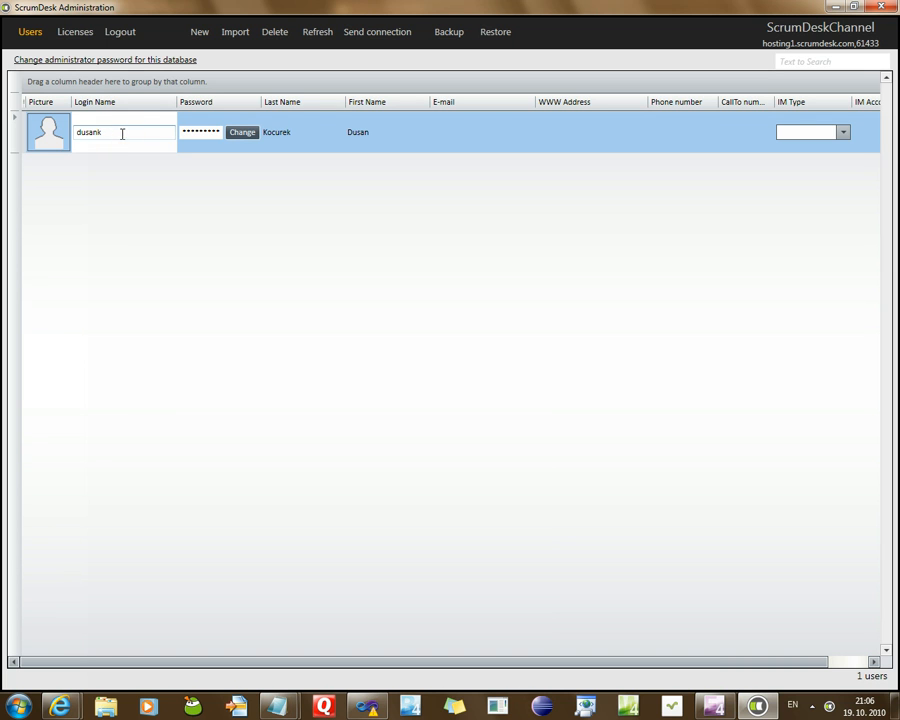
{"action": "left_click", "coordinate": [142, 135]}
{"action": "left_click", "coordinate": [302, 121]}
{"action": "left_click", "coordinate": [473, 139]}
{"action": "left_click", "coordinate": [662, 122]}
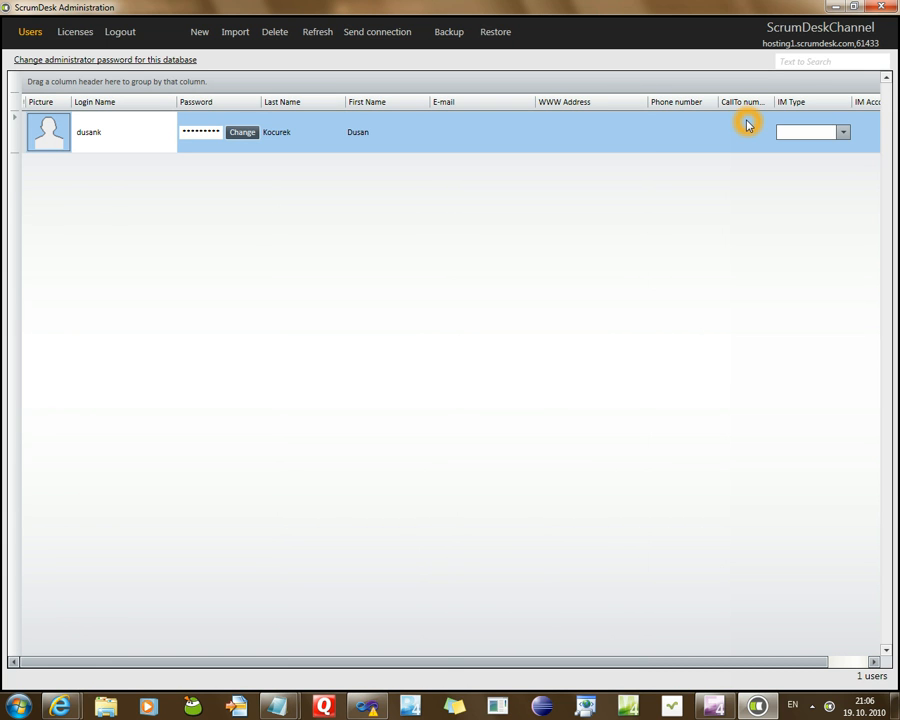
{"action": "left_click", "coordinate": [701, 140]}
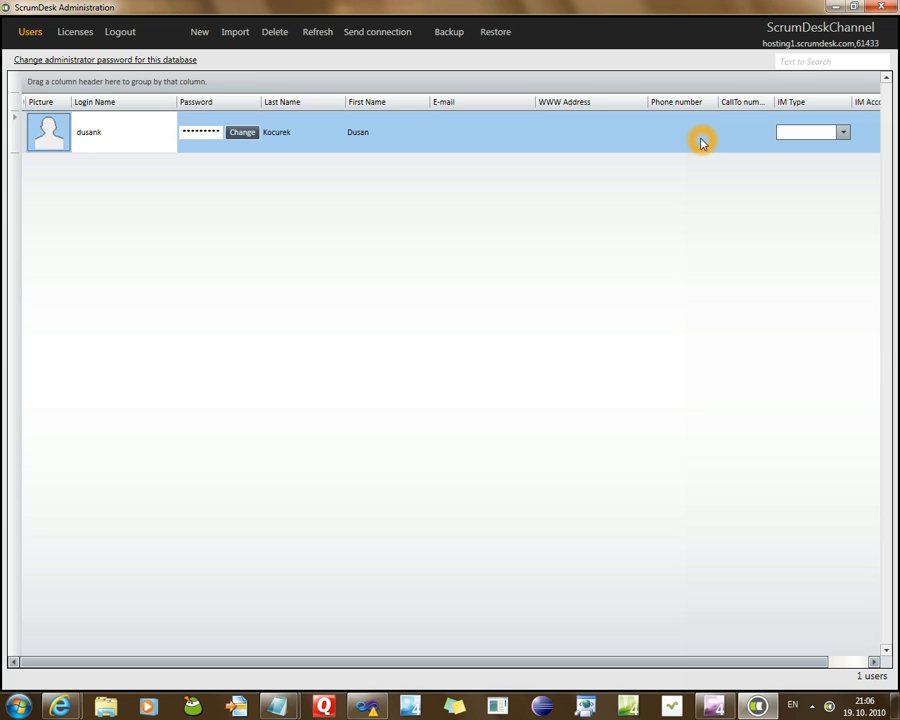
{"action": "left_click", "coordinate": [85, 35]}
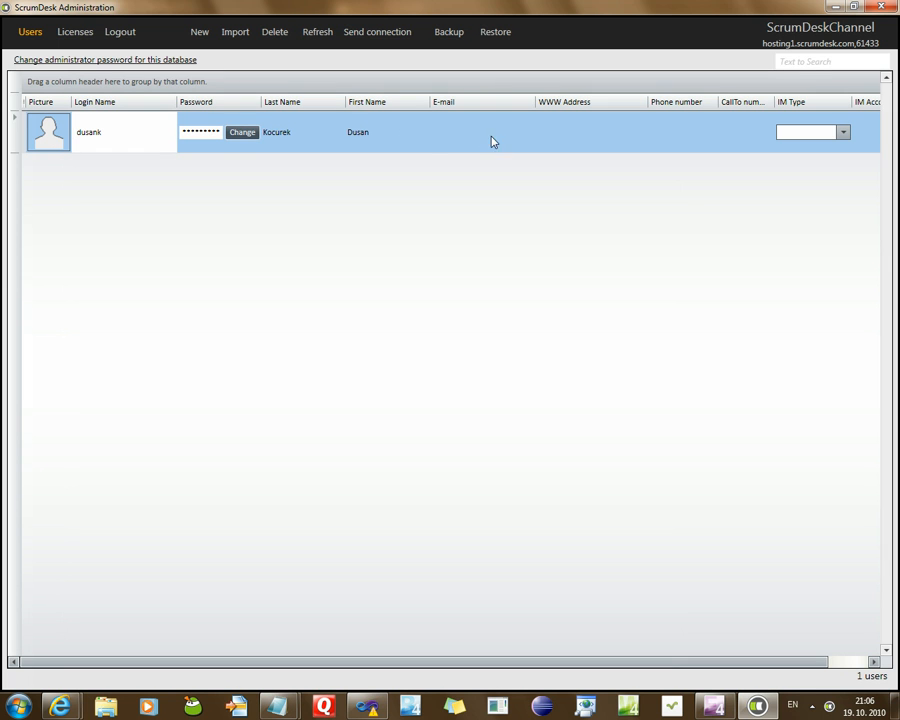
{"action": "left_click", "coordinate": [72, 36]}
{"action": "left_click", "coordinate": [72, 34]}
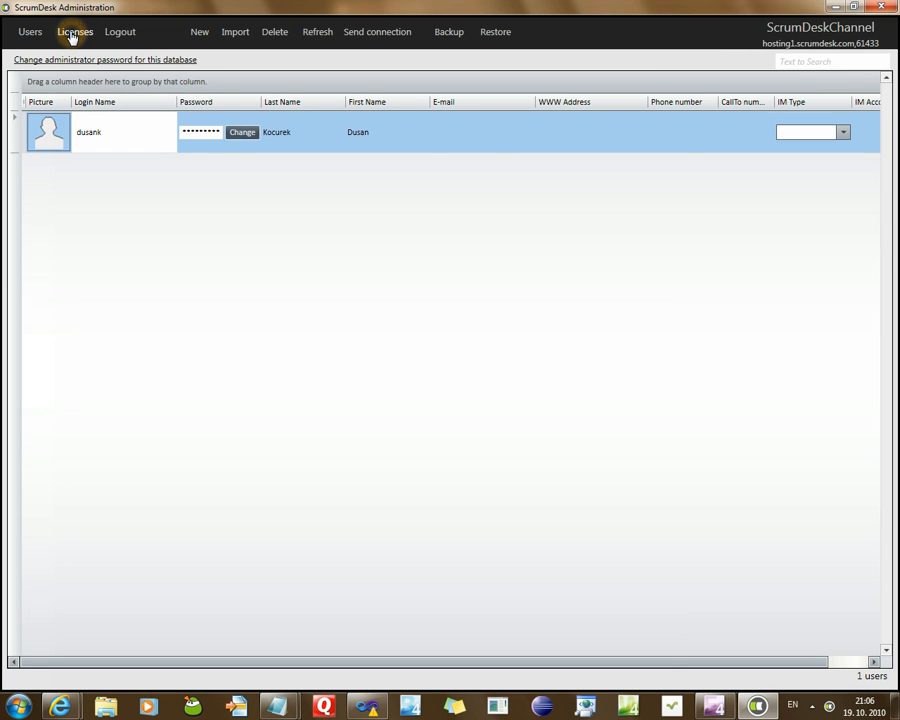
Replace the company license key with the one copied from the registration e-mail and confirm
{"action": "left_click", "coordinate": [72, 66]}
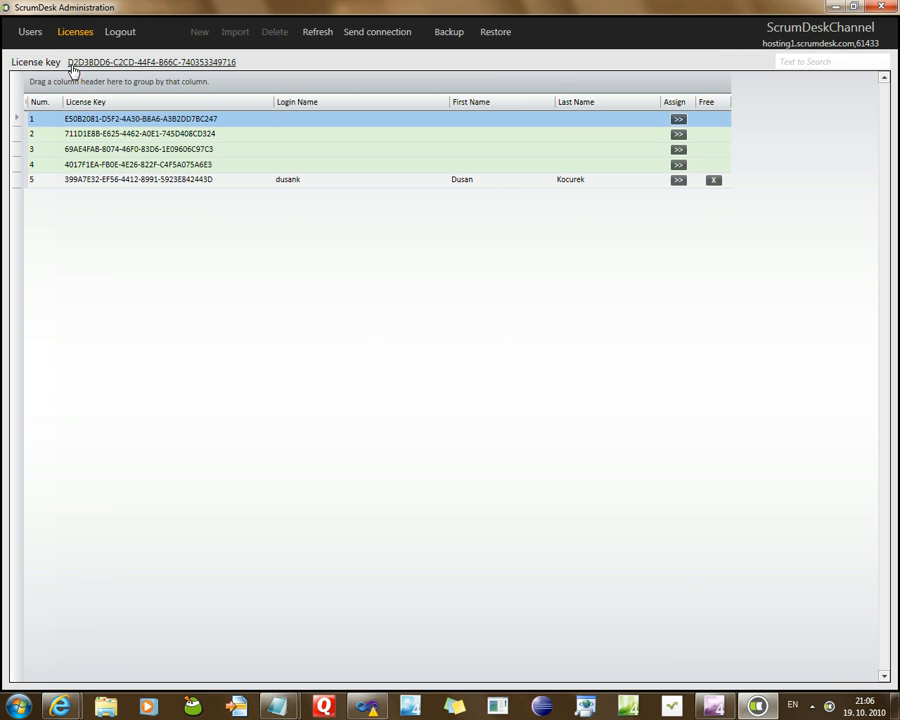
{"action": "left_click", "coordinate": [91, 64]}
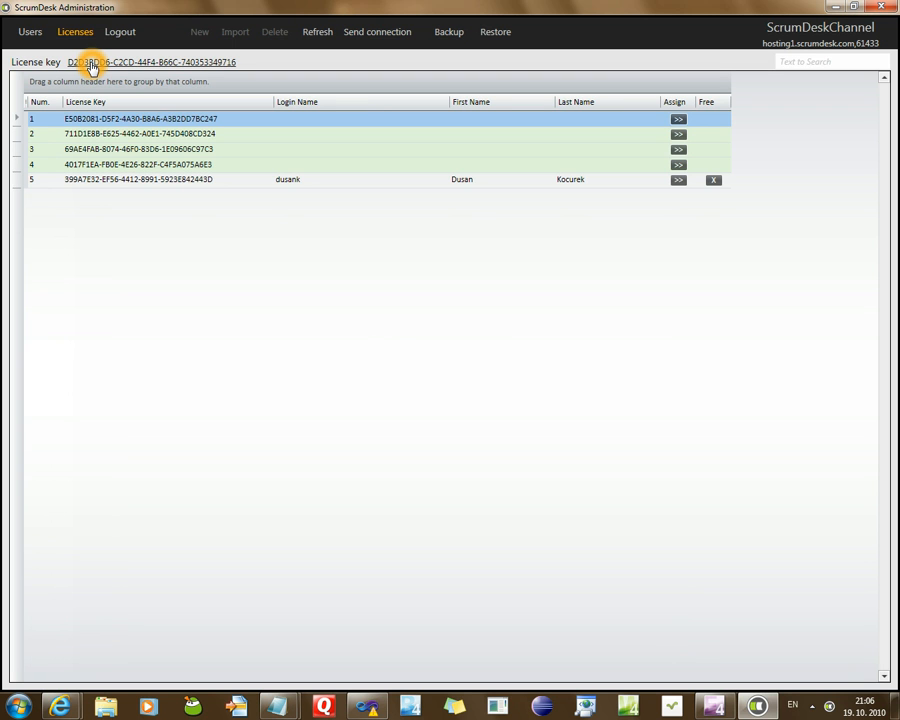
{"action": "left_click", "coordinate": [92, 65]}
{"action": "left_click", "coordinate": [489, 367]}
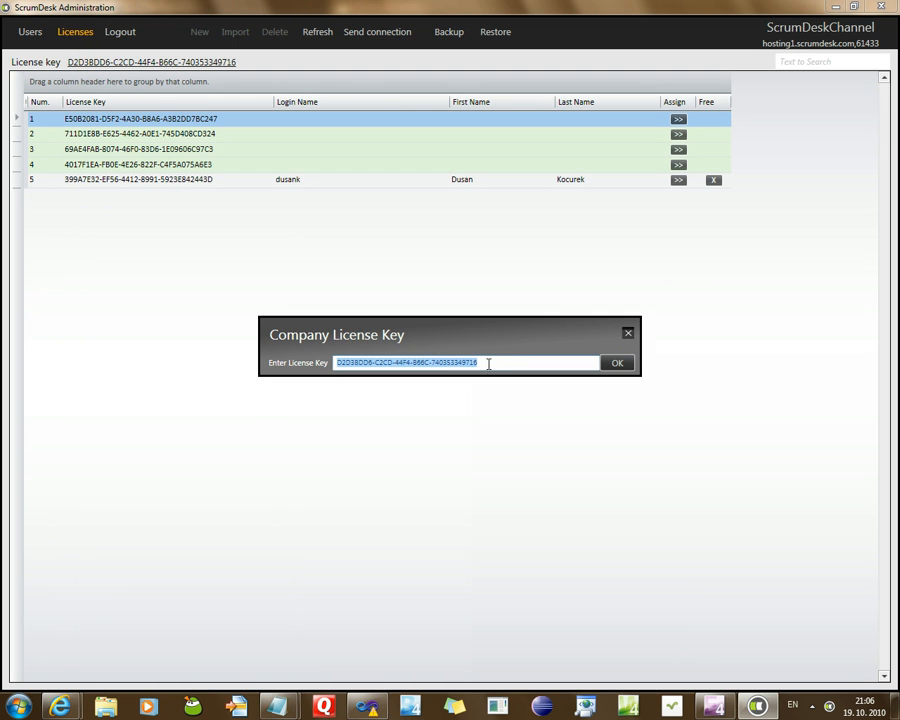
{"action": "key", "text": "alt+Tab"}
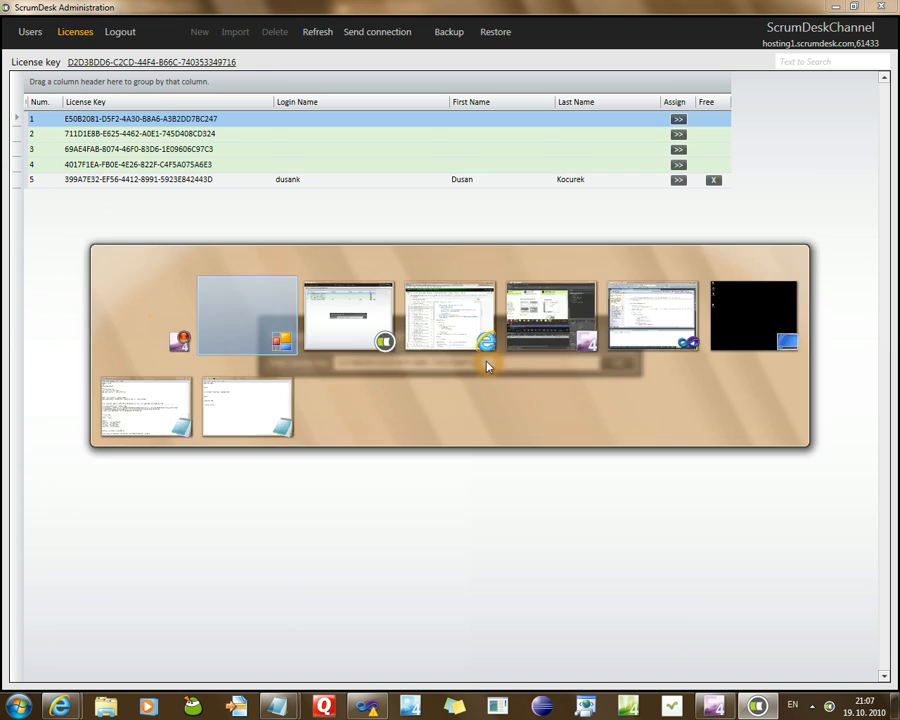
{"action": "key", "text": "alt+Tab"}
{"action": "key", "text": "alt+Tab"}
{"action": "key", "text": "alt+Tab"}
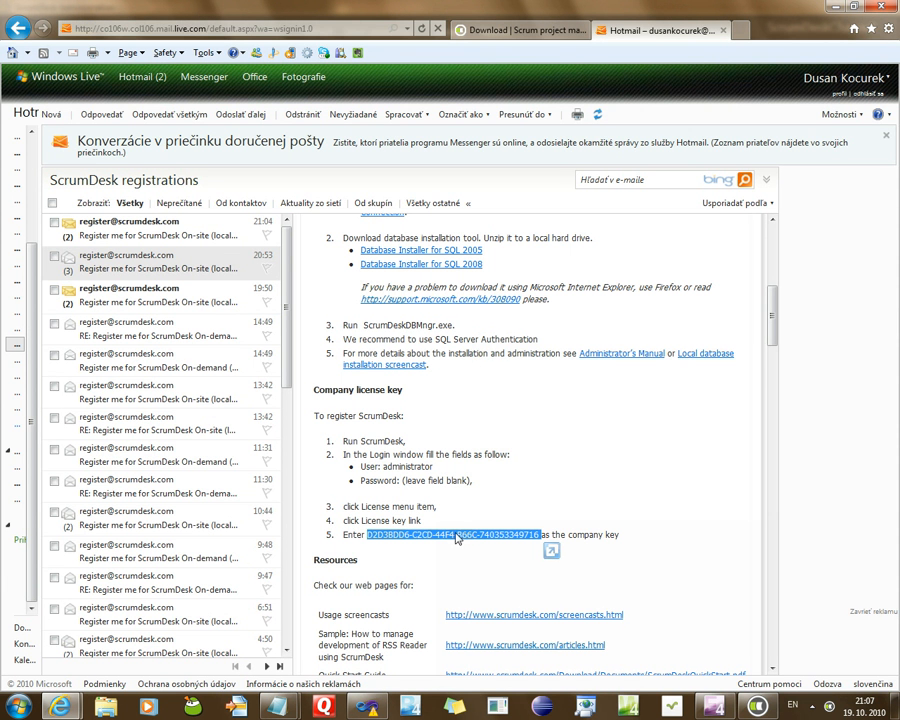
{"action": "right_click", "coordinate": [457, 538]}
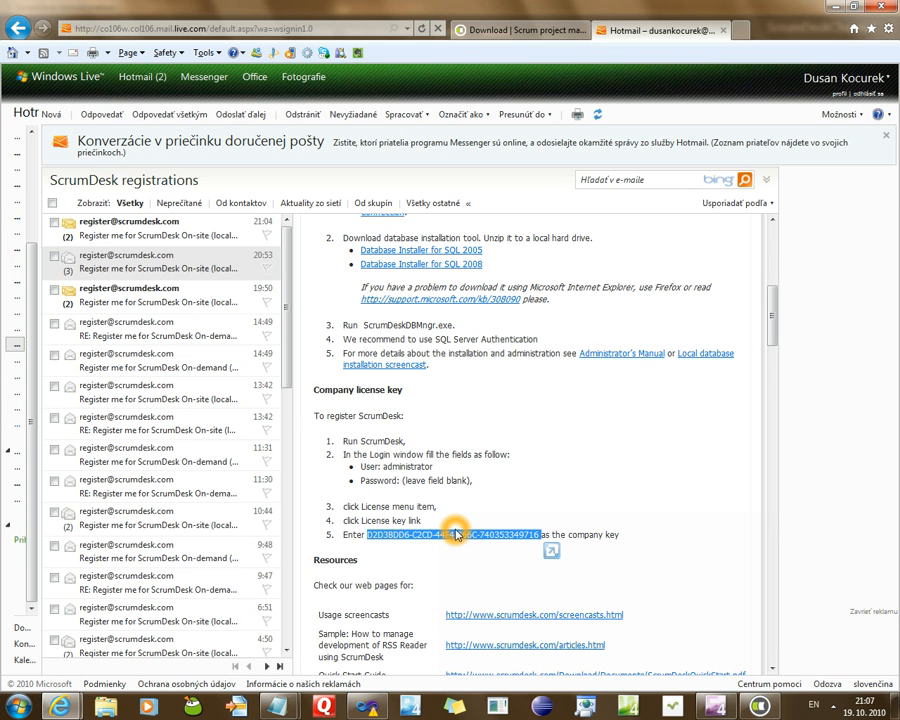
{"action": "key", "text": "alt+Tab"}
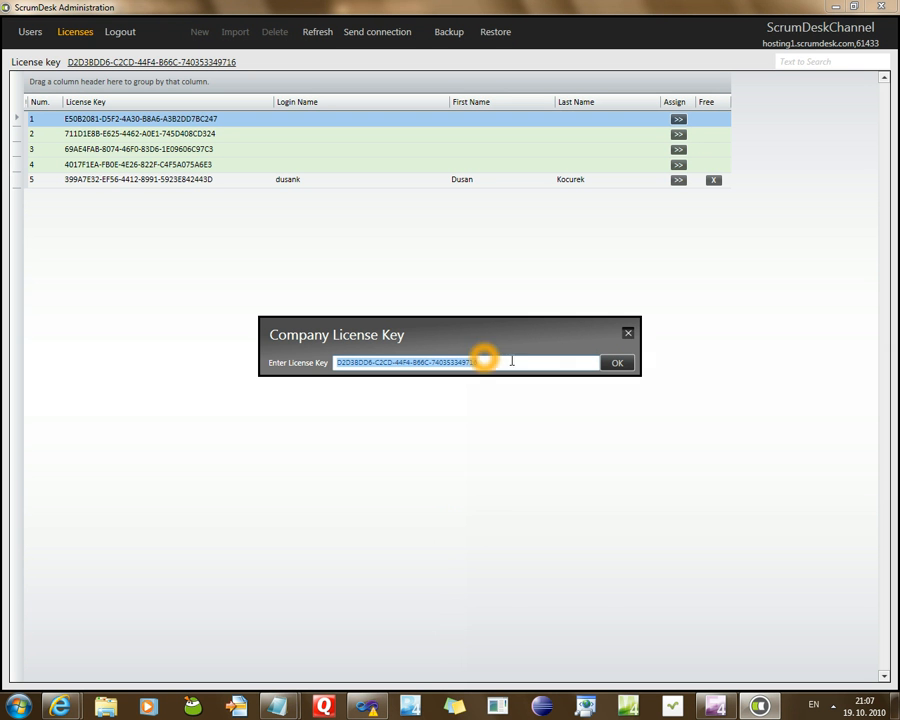
{"action": "left_click", "coordinate": [617, 362]}
{"action": "left_click", "coordinate": [439, 225]}
{"action": "left_click", "coordinate": [426, 125]}
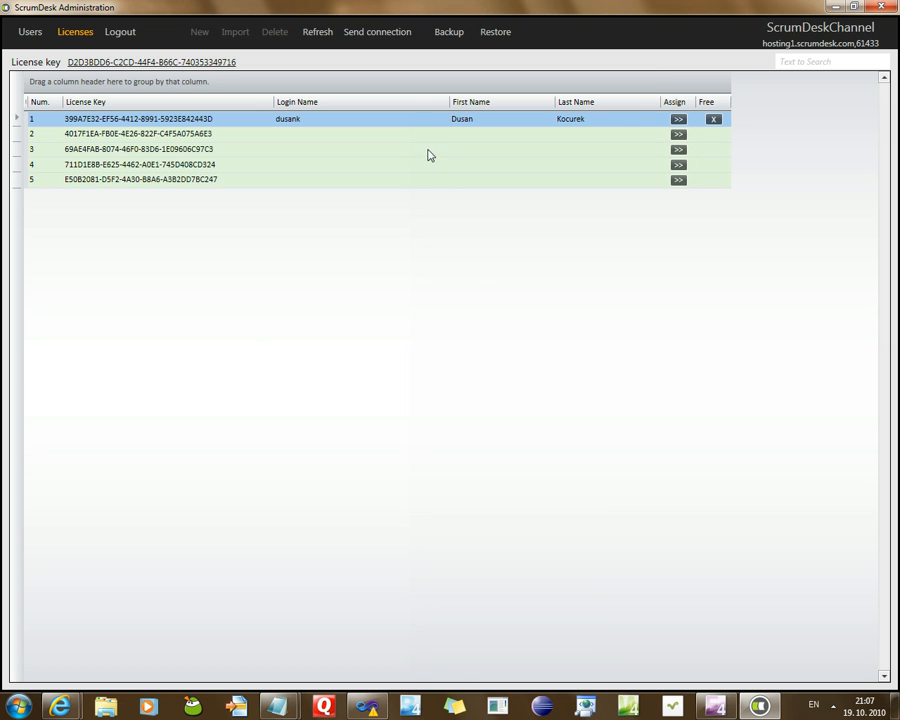
Free the first license from its user, confirming the removal
{"action": "left_click", "coordinate": [425, 139]}
{"action": "left_click", "coordinate": [404, 143]}
{"action": "left_click", "coordinate": [713, 121]}
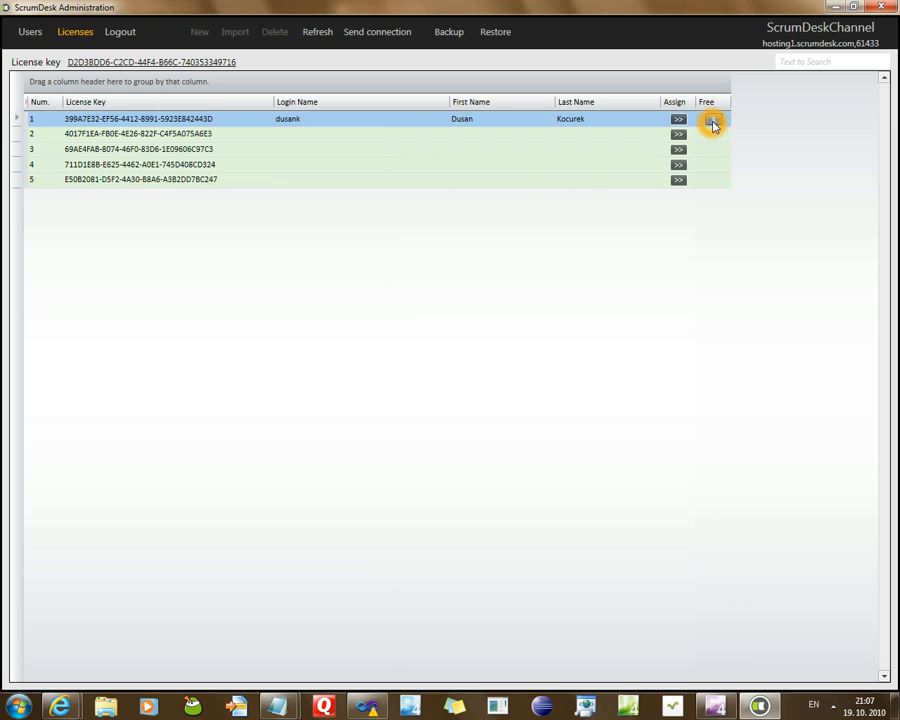
{"action": "left_click", "coordinate": [421, 401]}
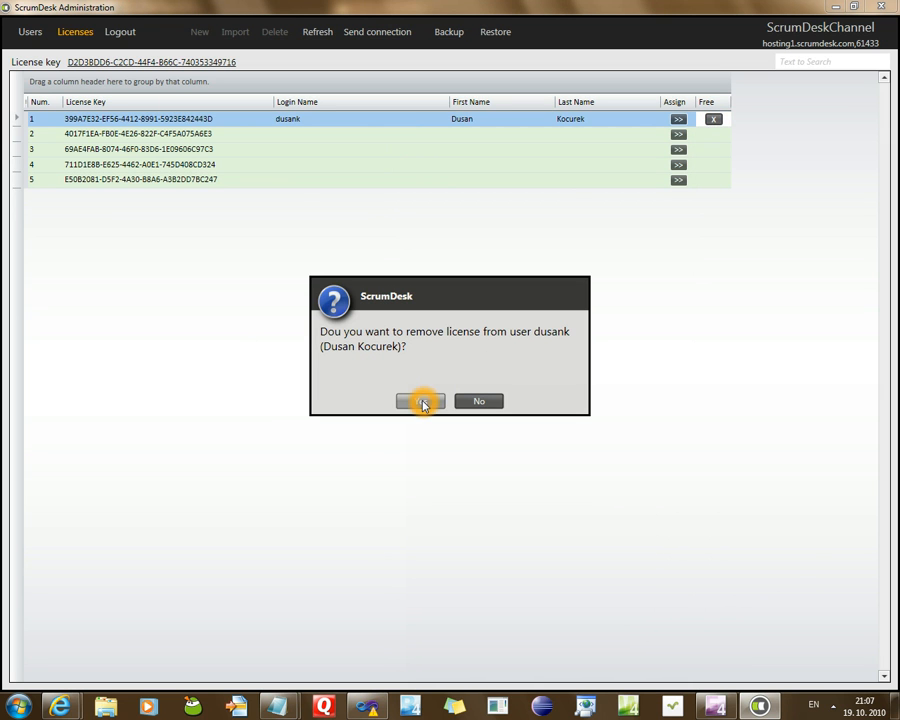
Assign the first license back to the team member
{"action": "left_click", "coordinate": [680, 120]}
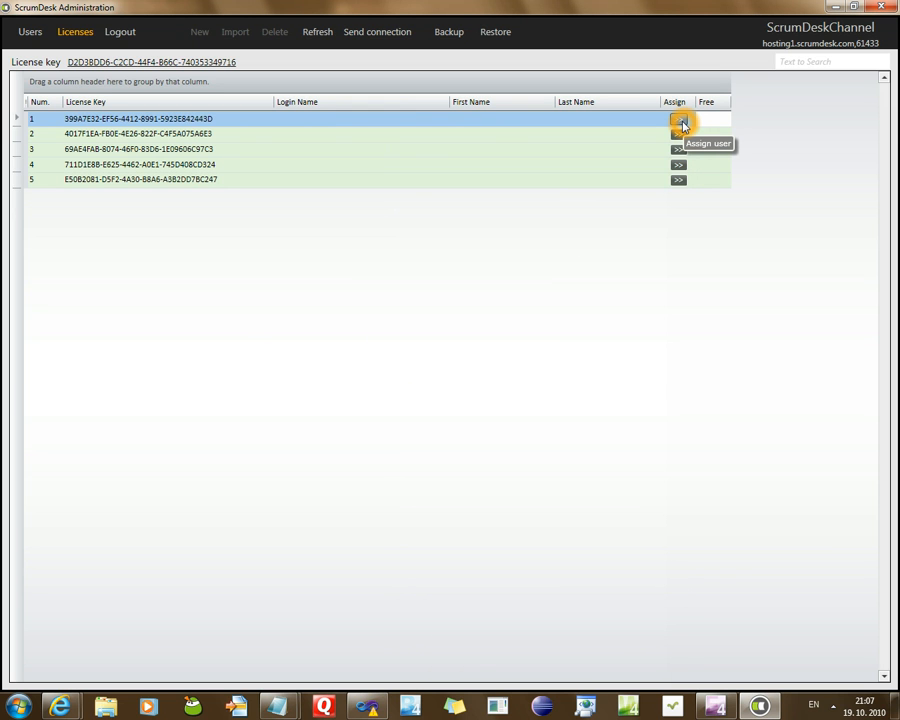
{"action": "left_click", "coordinate": [142, 118]}
{"action": "left_click", "coordinate": [681, 122]}
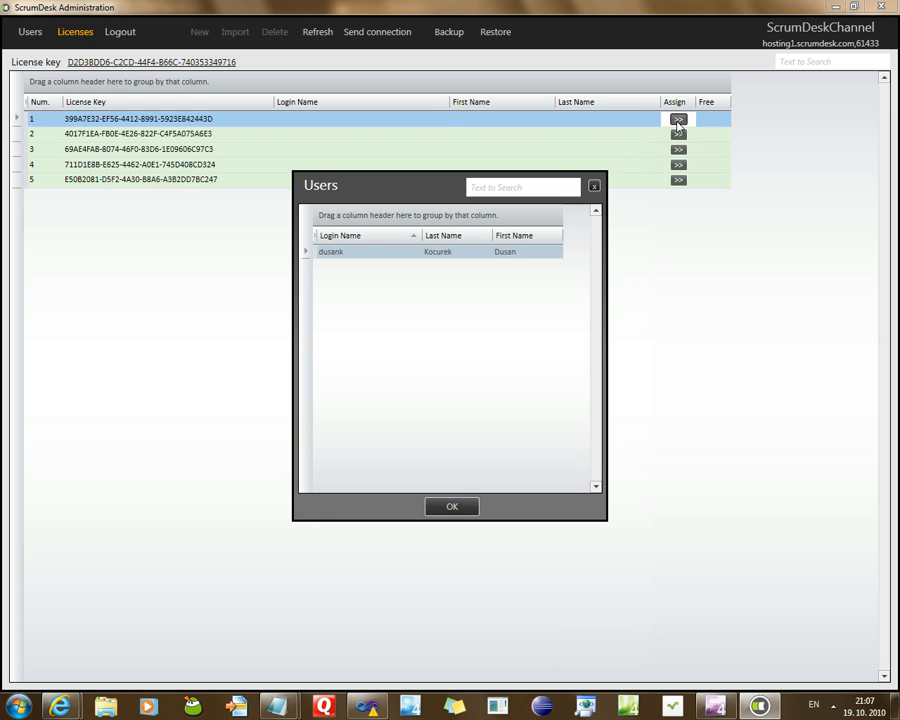
{"action": "left_click", "coordinate": [396, 253]}
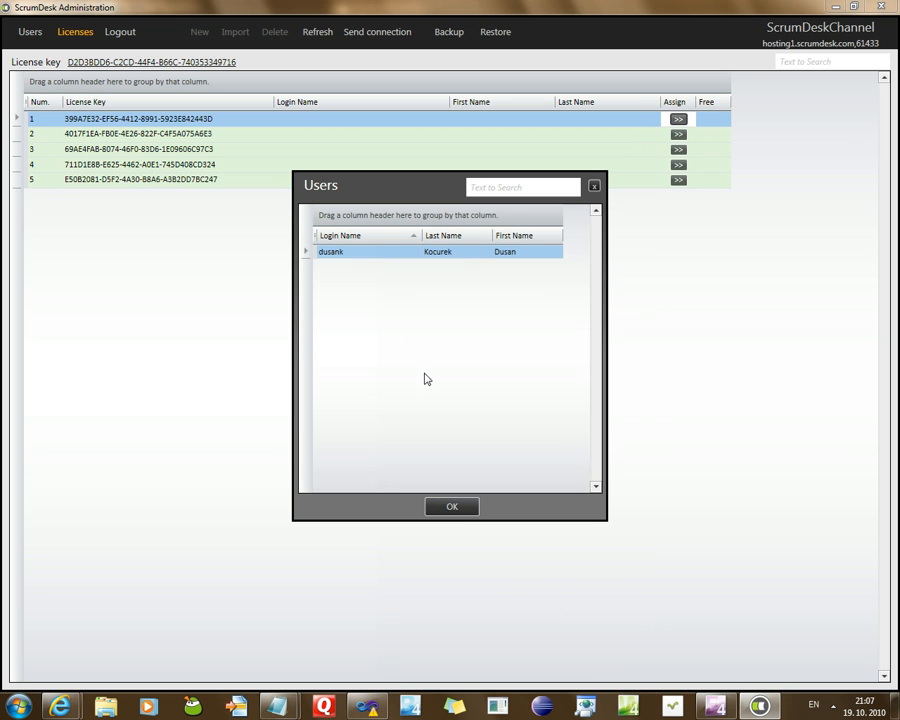
{"action": "left_click", "coordinate": [455, 507]}
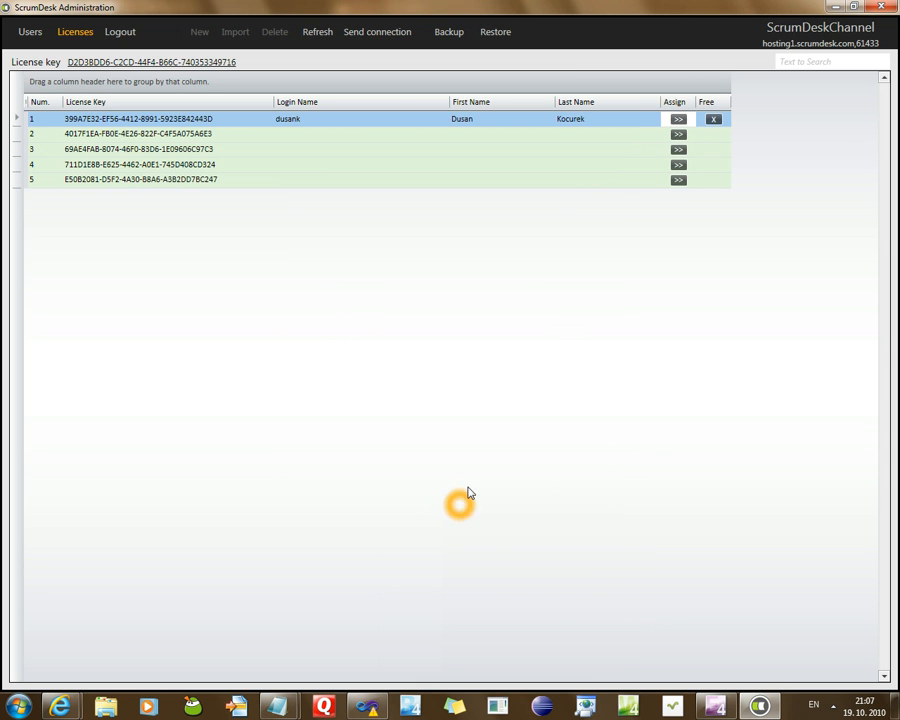
{"action": "left_click", "coordinate": [519, 137]}
{"action": "left_click", "coordinate": [455, 206]}
{"action": "left_click", "coordinate": [457, 206]}
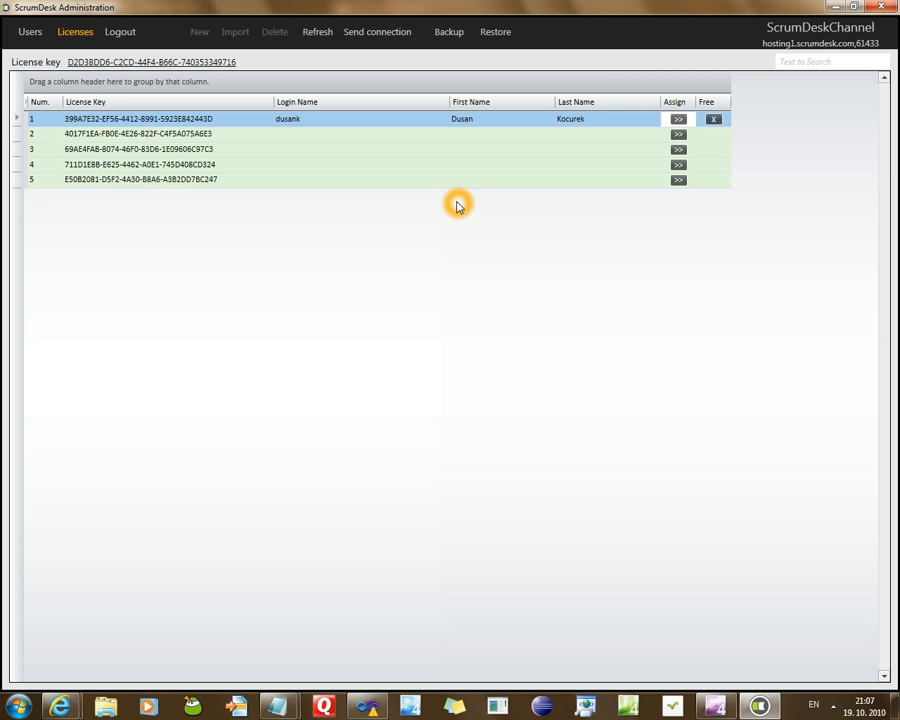
{"action": "left_click", "coordinate": [761, 29]}
{"action": "left_click", "coordinate": [308, 152]}
{"action": "left_click", "coordinate": [220, 128]}
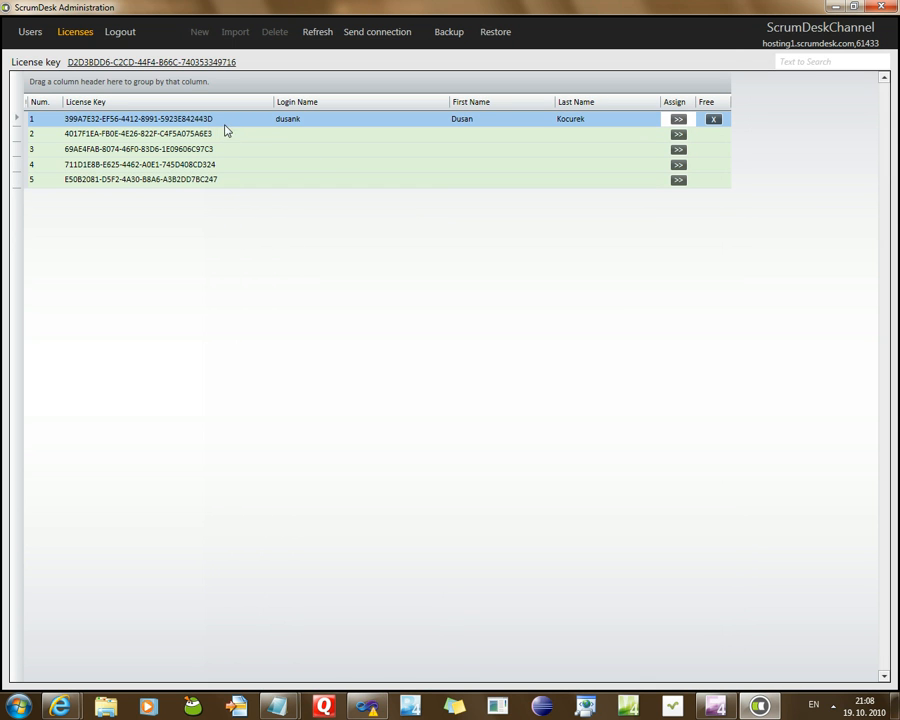
{"action": "left_click", "coordinate": [268, 122]}
{"action": "left_click", "coordinate": [797, 32]}
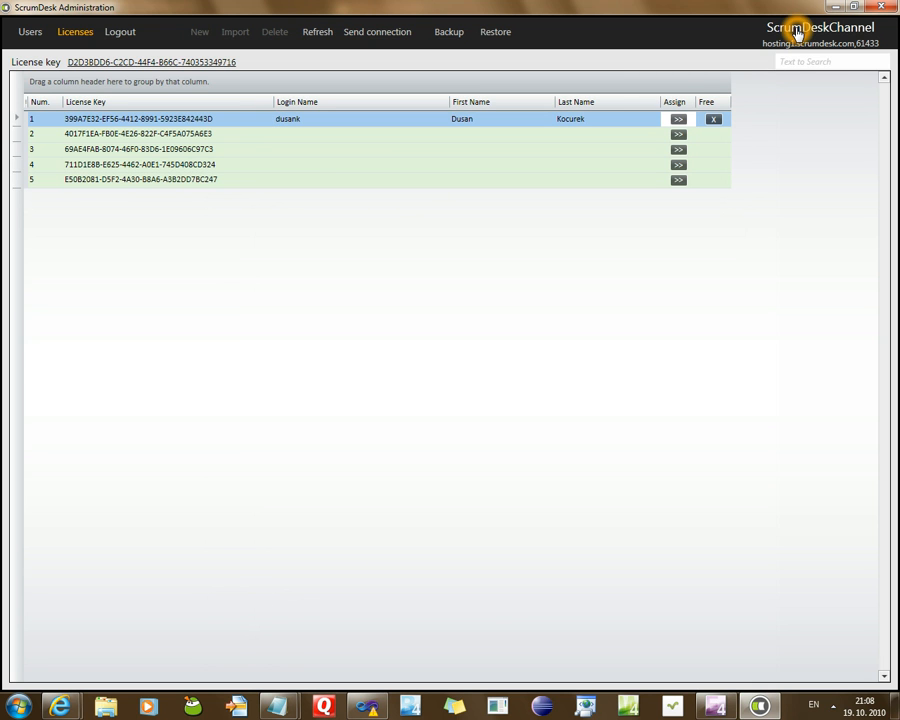
Launch the ScrumDesk client and log in with the team member's login name
{"action": "left_click", "coordinate": [568, 240]}
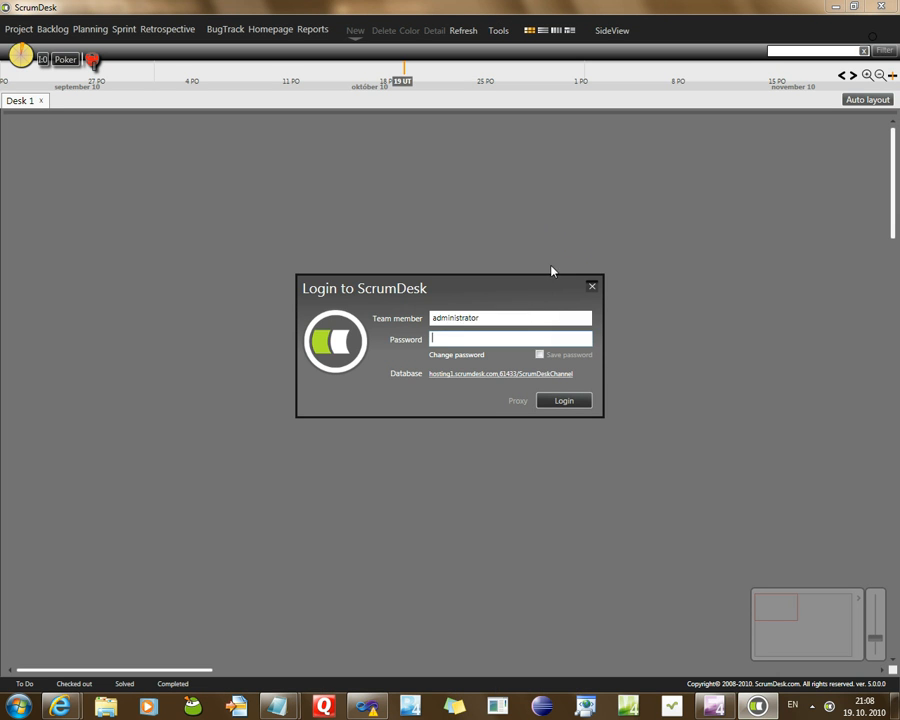
{"action": "double_click", "coordinate": [476, 317]}
{"action": "type", "text": "d"}
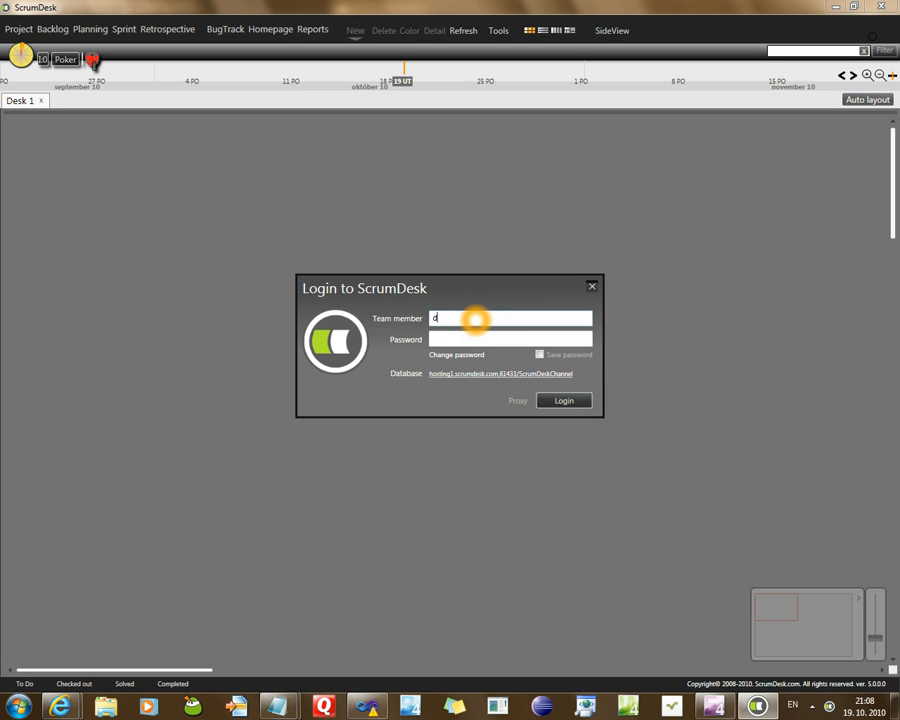
{"action": "type", "text": "usank"}
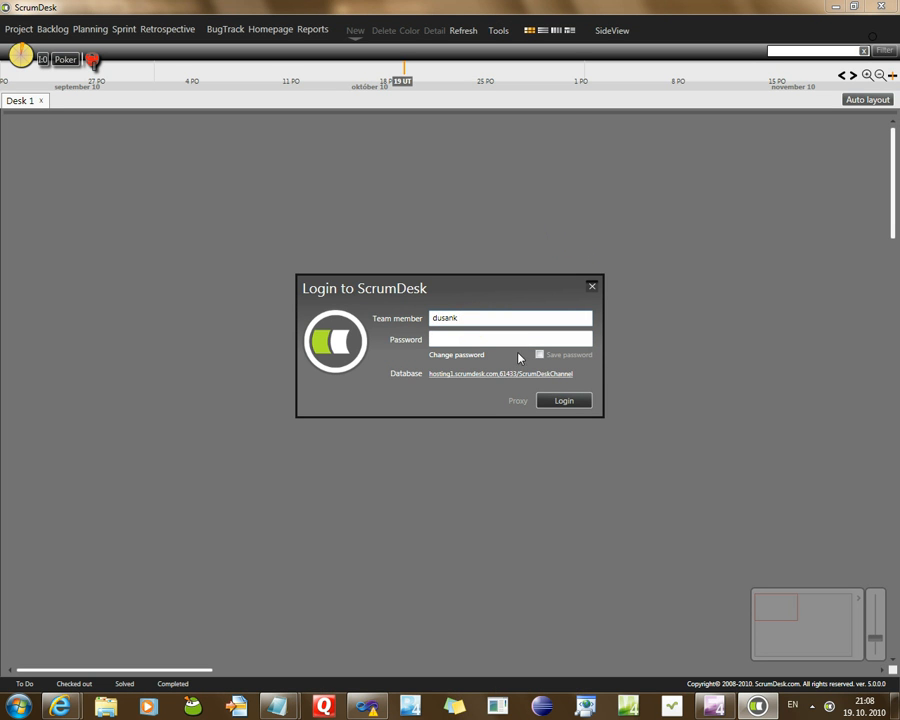
{"action": "left_click", "coordinate": [548, 406]}
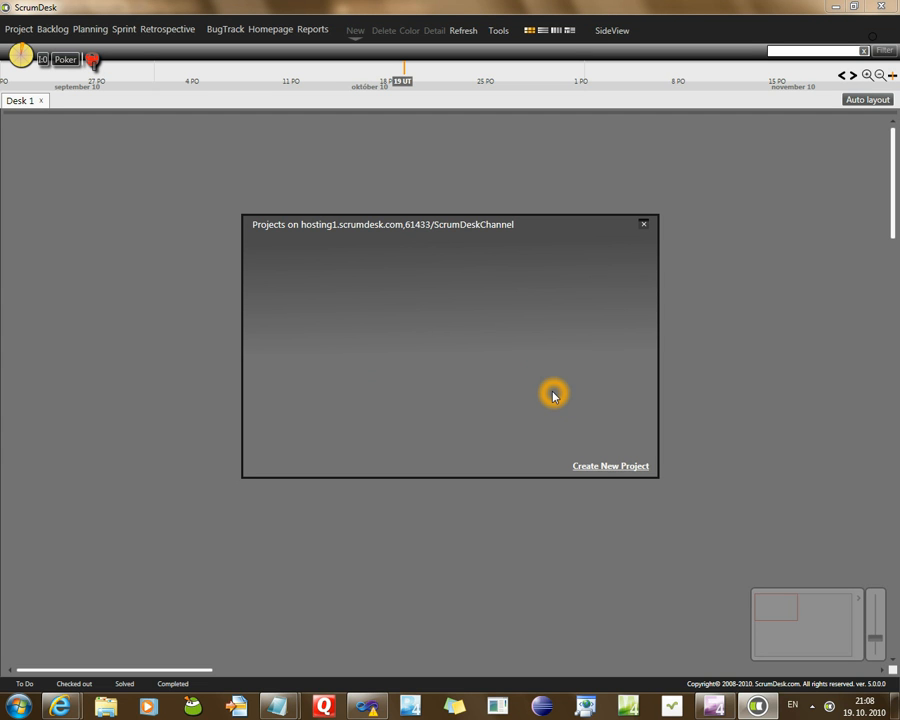
Create Project 1 and open its details, selecting the project name
{"action": "left_click", "coordinate": [609, 467]}
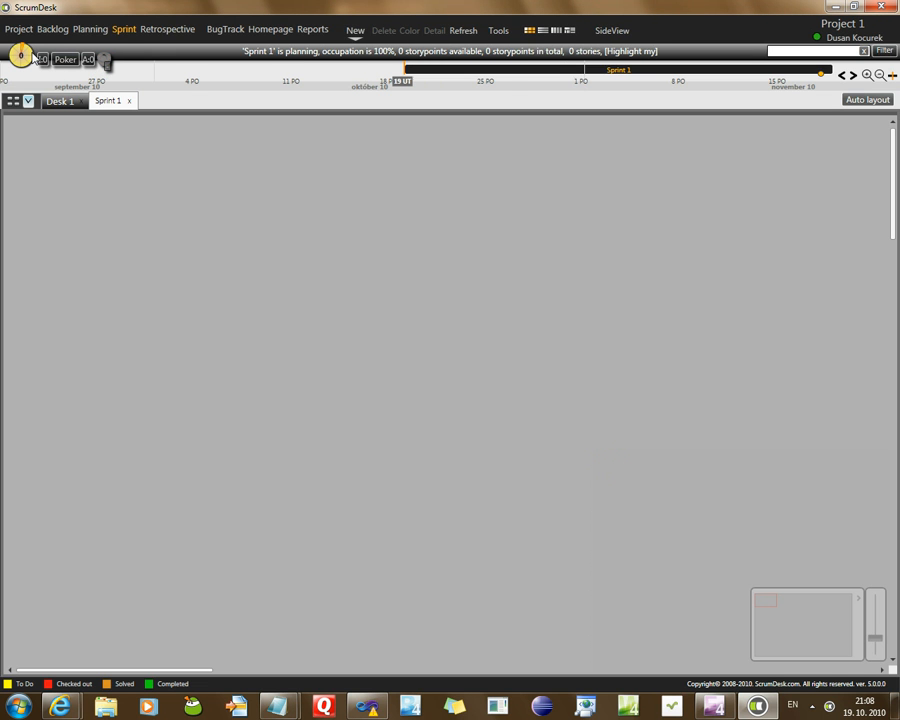
{"action": "left_click", "coordinate": [20, 29]}
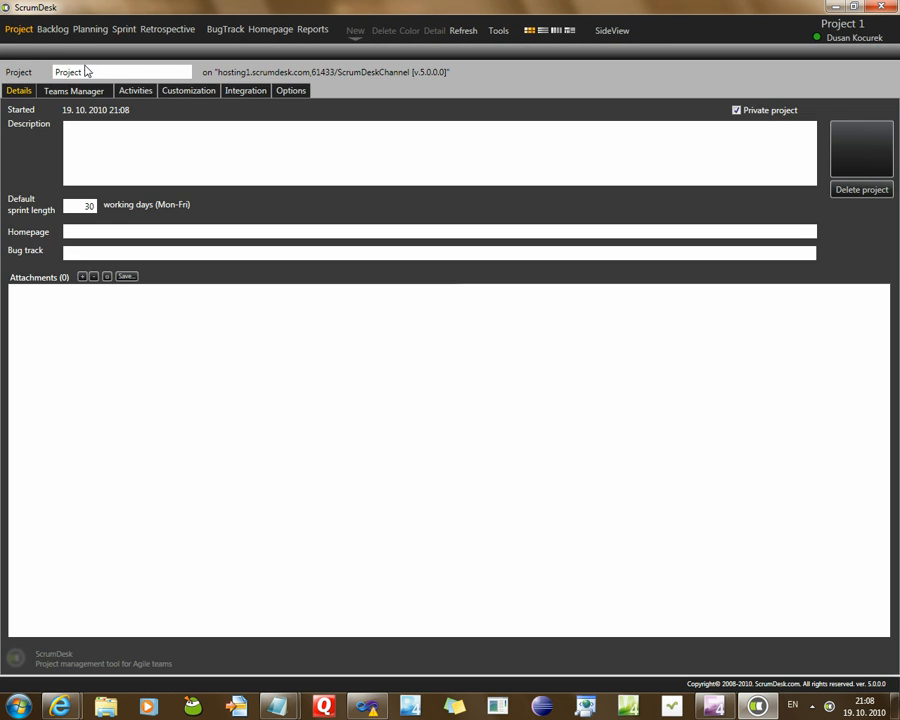
{"action": "left_click_drag", "start_coordinate": [104, 71], "coordinate": [48, 71]}
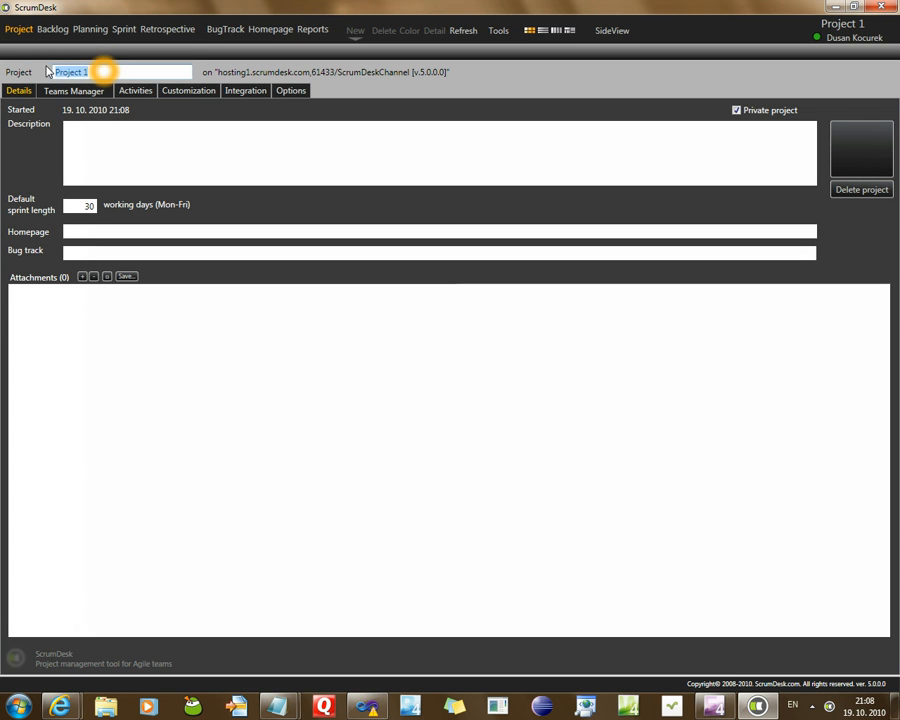